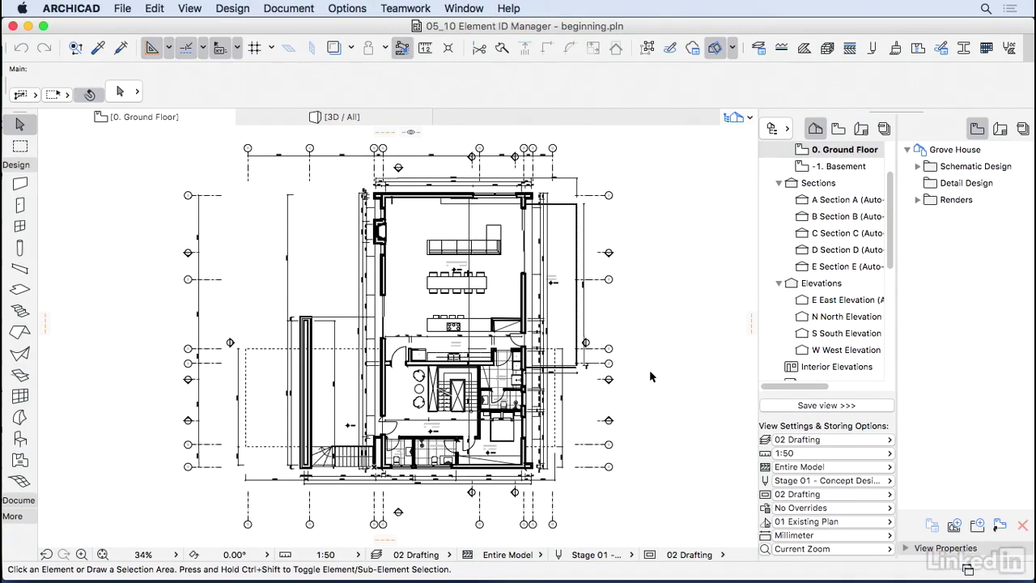
Step: Check that the door beside Bedroom 4 has the ID DOO - 002 in its settings
scroll(485, 421, "up", 10)
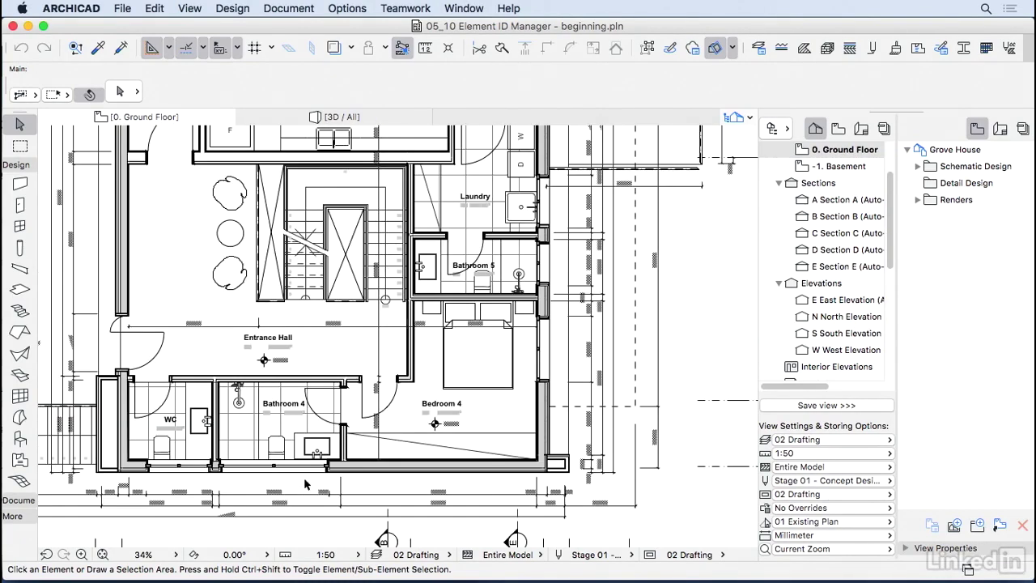
left_click(444, 322)
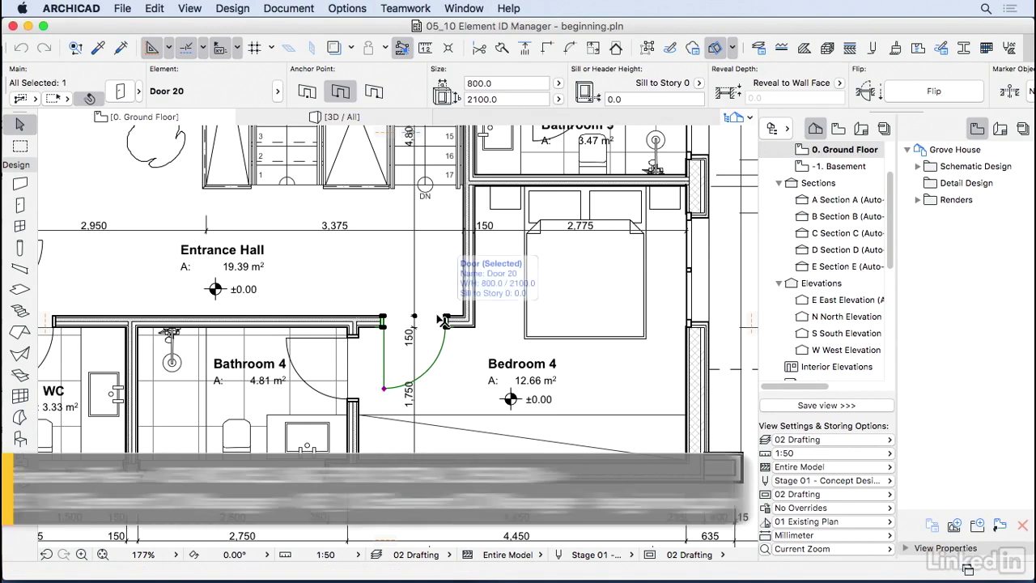
key("super+t")
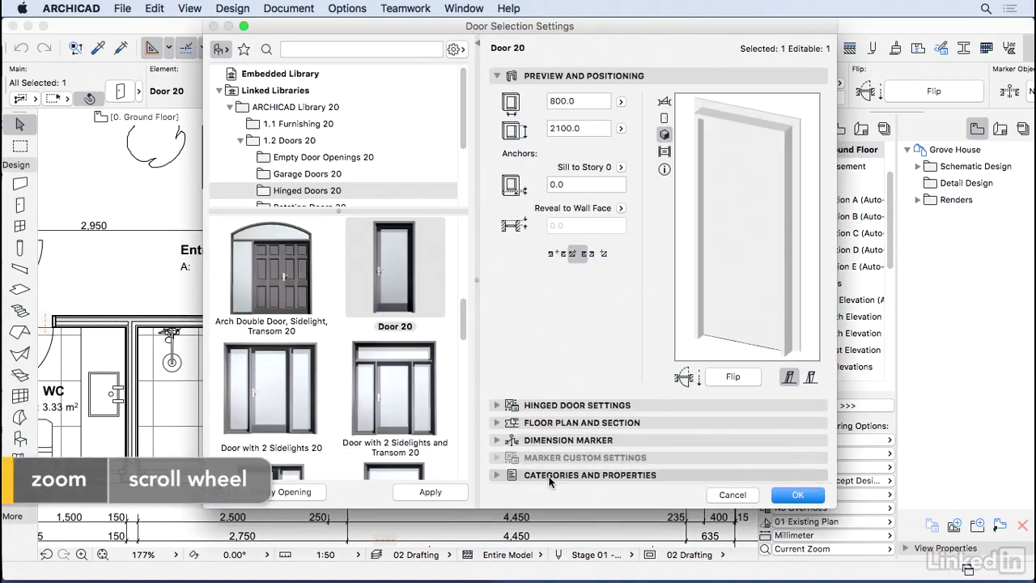
left_click(550, 478)
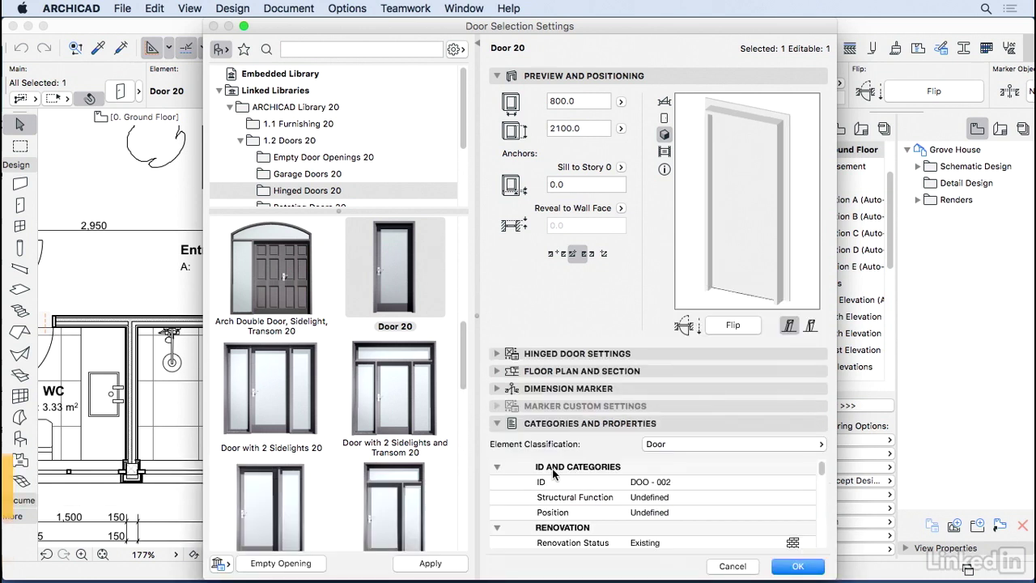
left_click(679, 482)
key("Return")
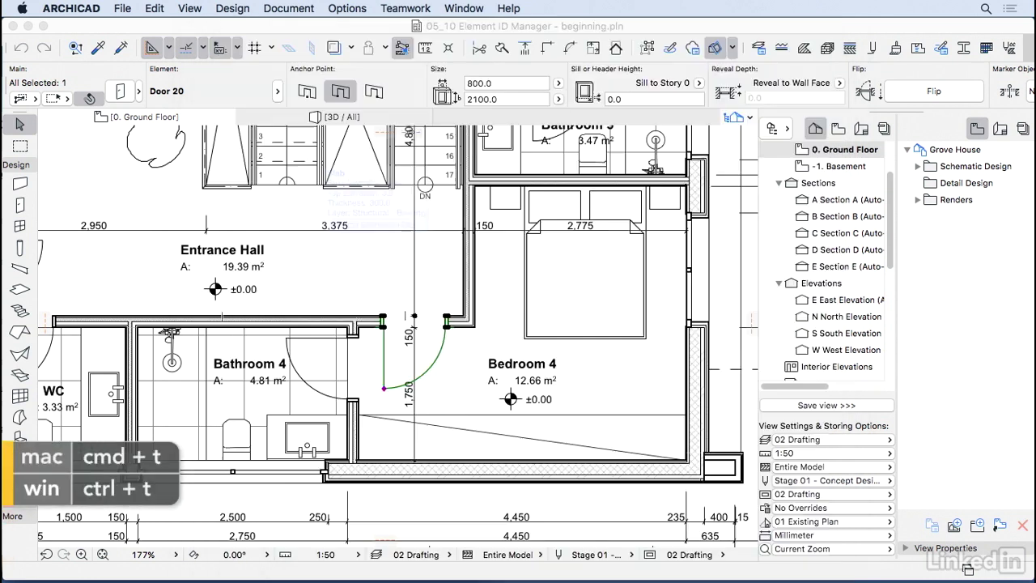
Step: Inspect the IDs of the Bedroom 4 bed and its left wall without changing anything
left_click(526, 339)
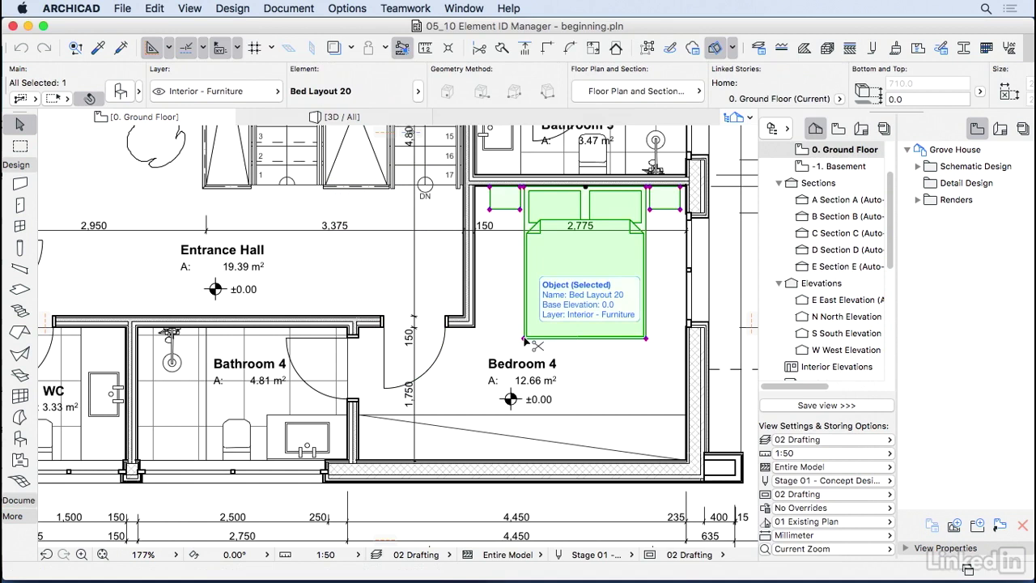
key("super+t")
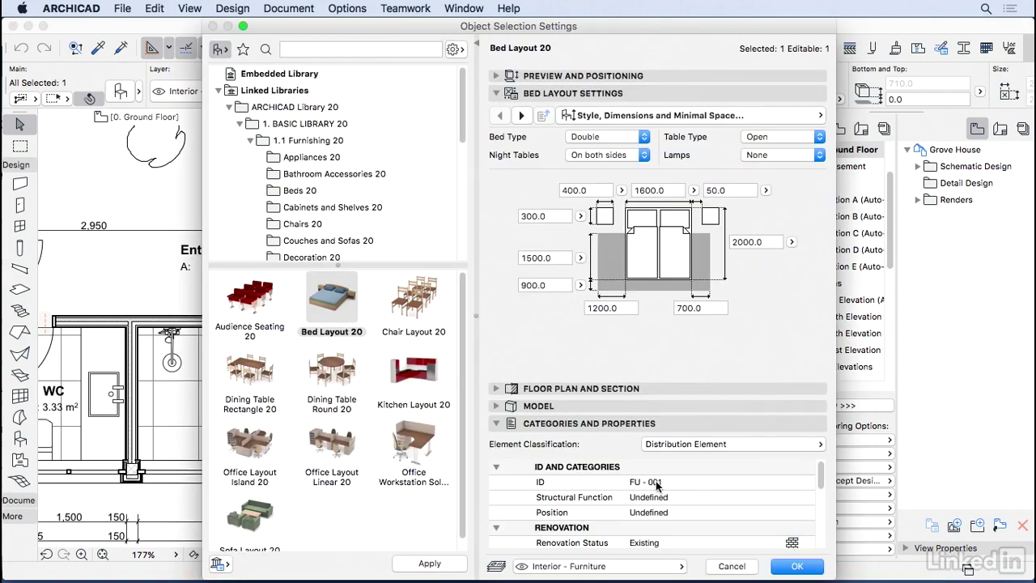
key("Return")
left_click(510, 338)
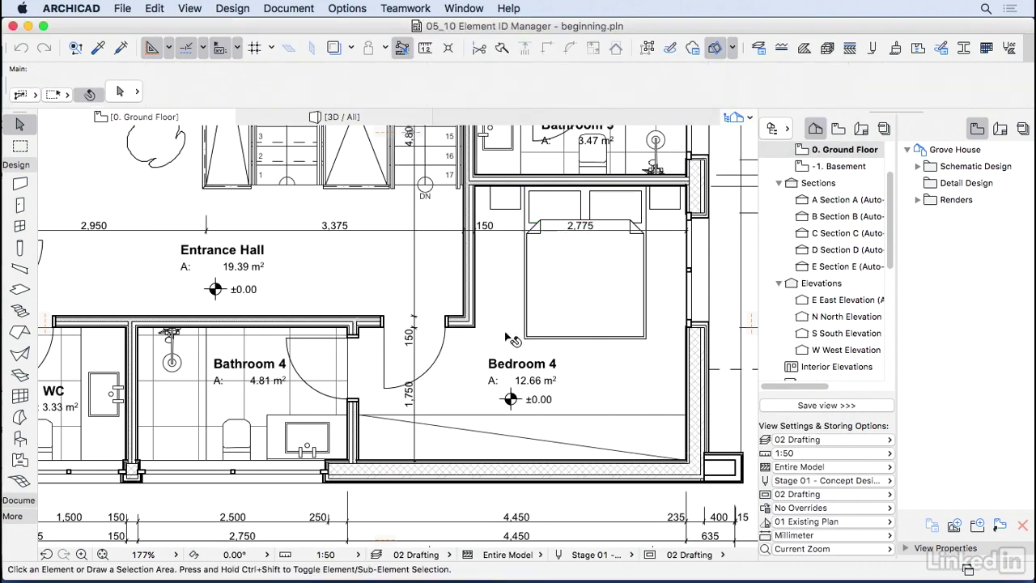
left_click(476, 301)
key("super+t")
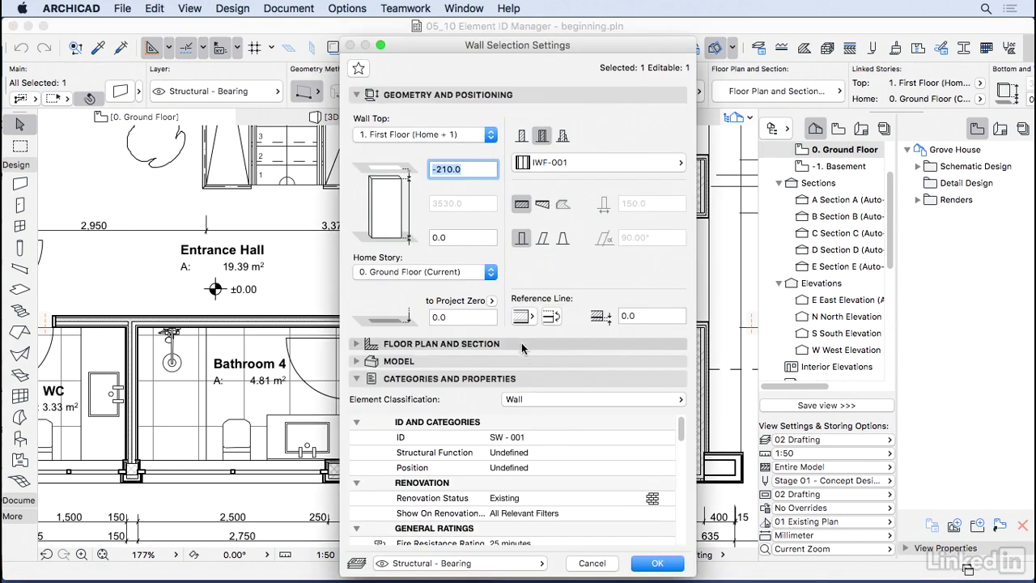
key("Return")
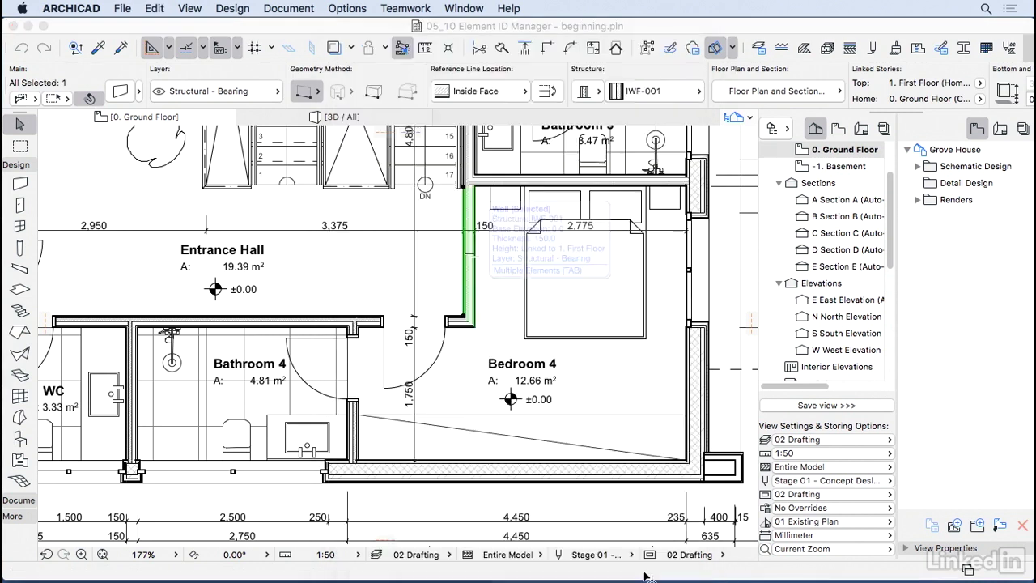
left_click(501, 395)
Step: Select all ten ground-floor doors with the Door tool and pan to verify the selection
scroll(506, 400, "up", 5)
scroll(506, 400, "left", 5)
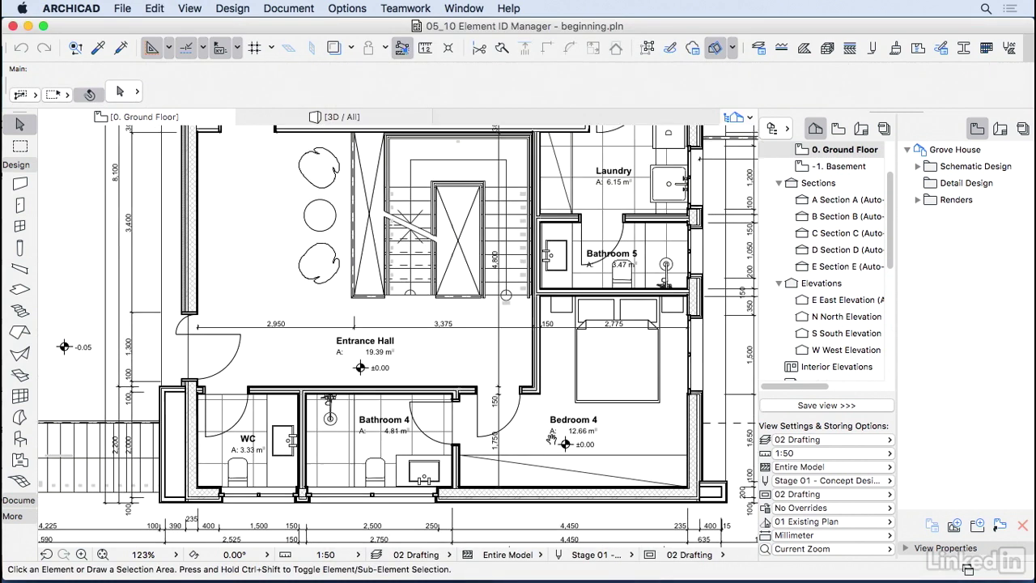
key("super+a")
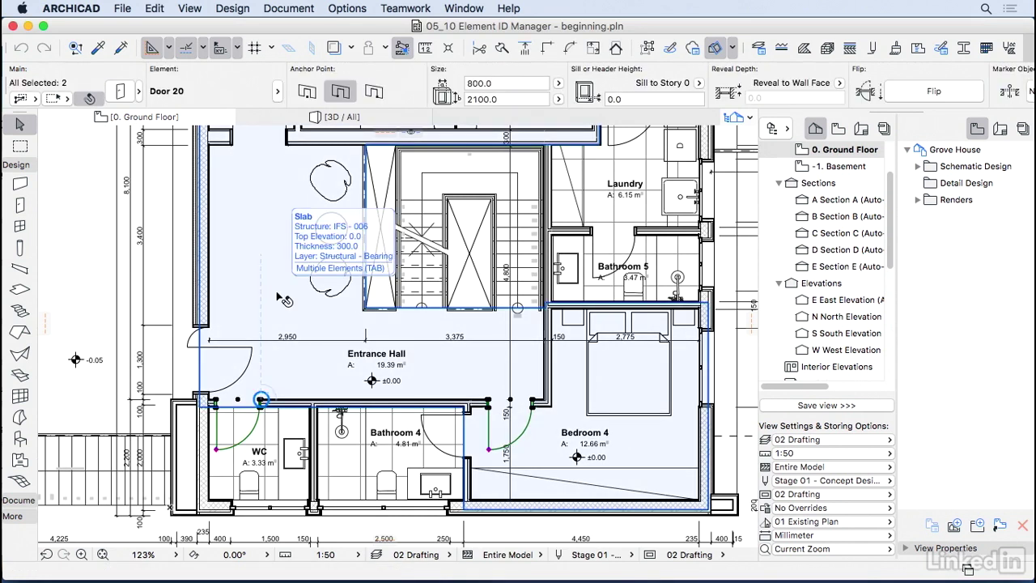
left_click(20, 205)
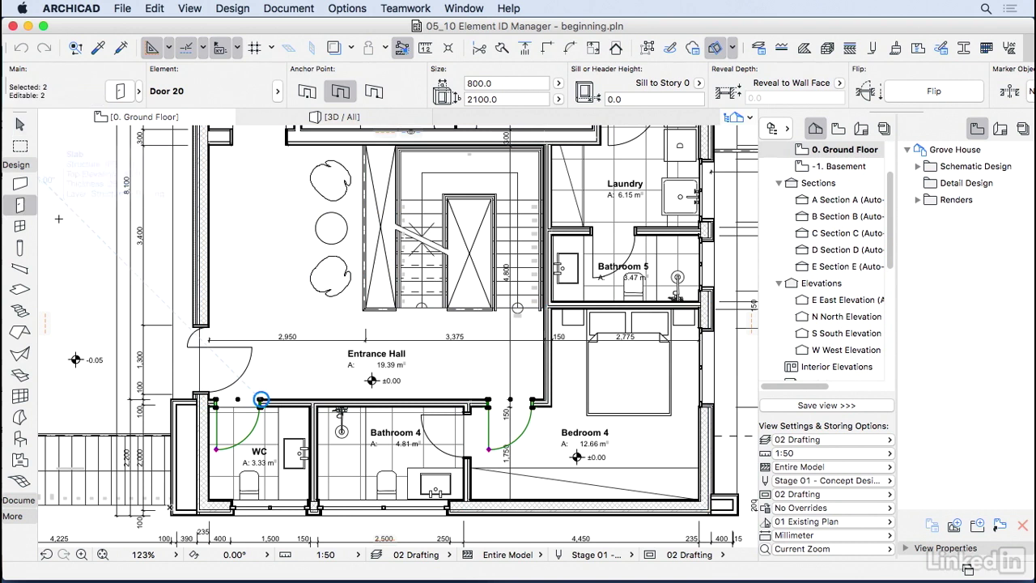
key("super+a")
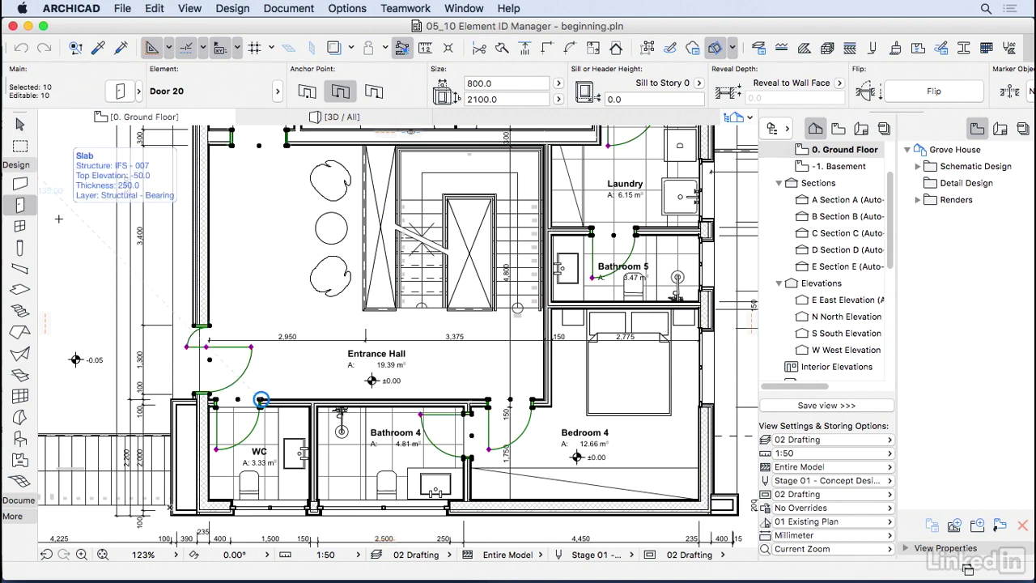
scroll(261, 400, "down", 5)
middle_click_drag(261, 400, 256, 473)
scroll(272, 292, "up", 2)
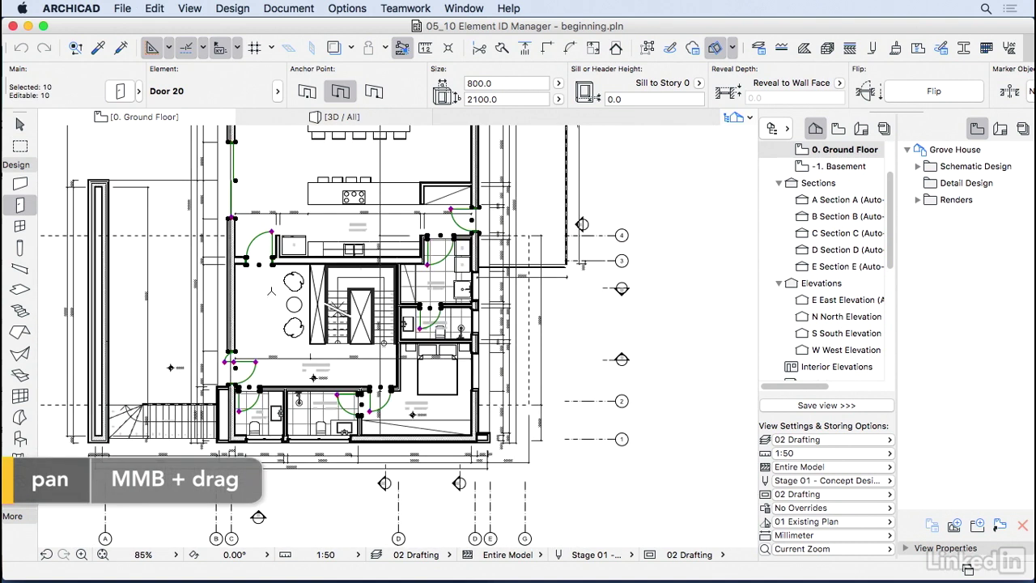
middle_click_drag(260, 409, 311, 453)
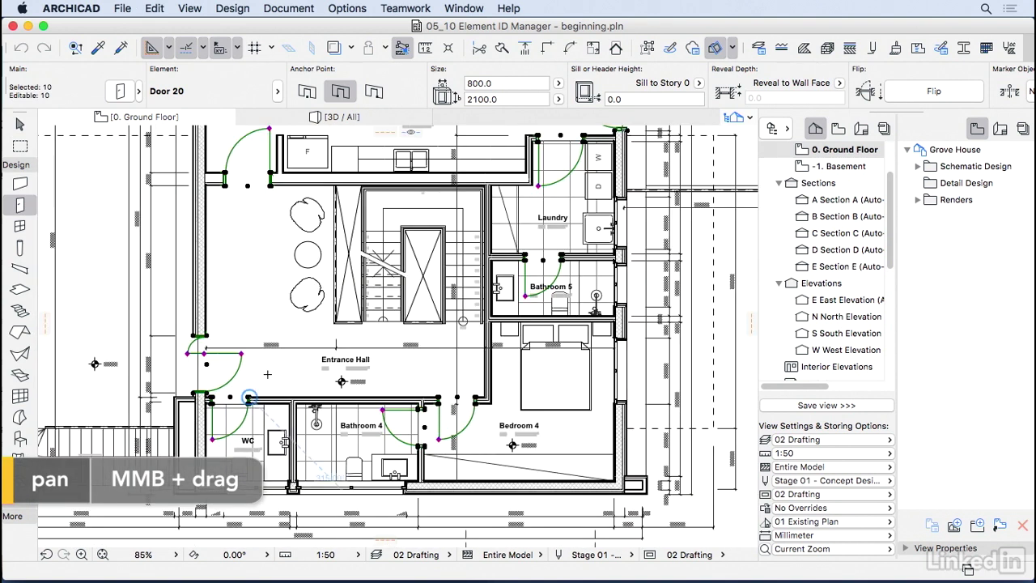
Step: Set the Dimension Marker of the ten selected doors to D Marker 20 and confirm
left_click(120, 92)
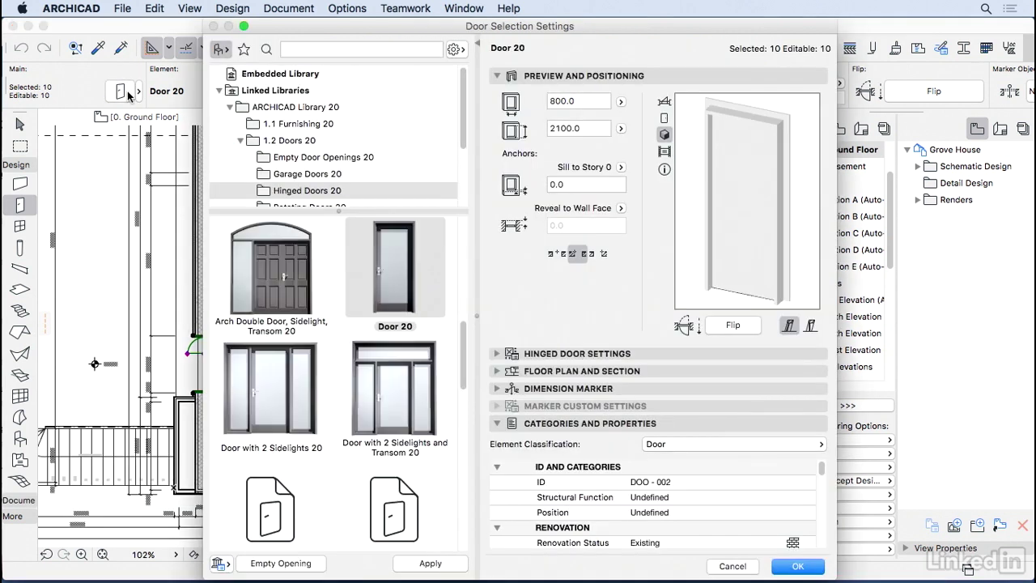
left_click(556, 390)
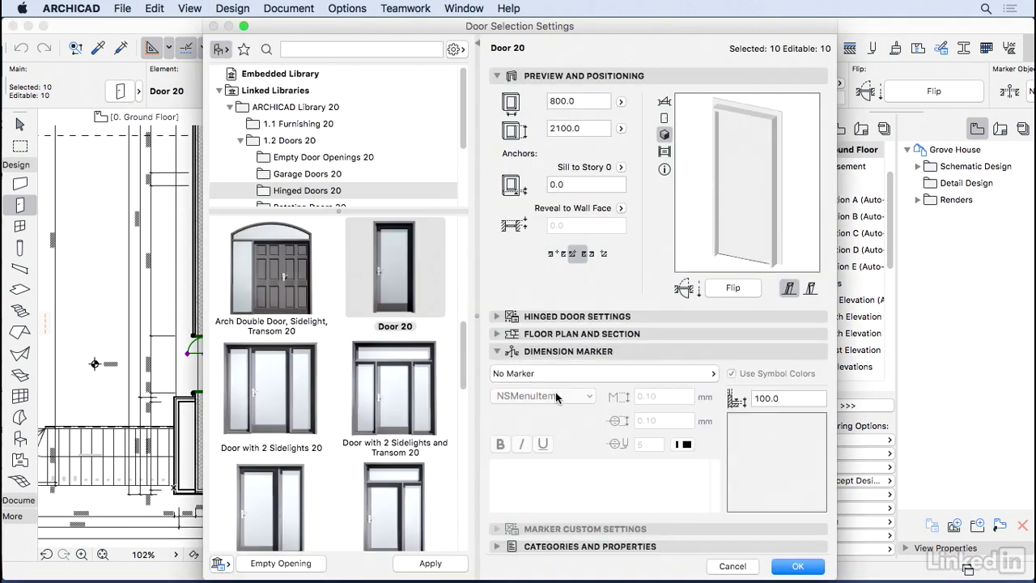
left_click(572, 373)
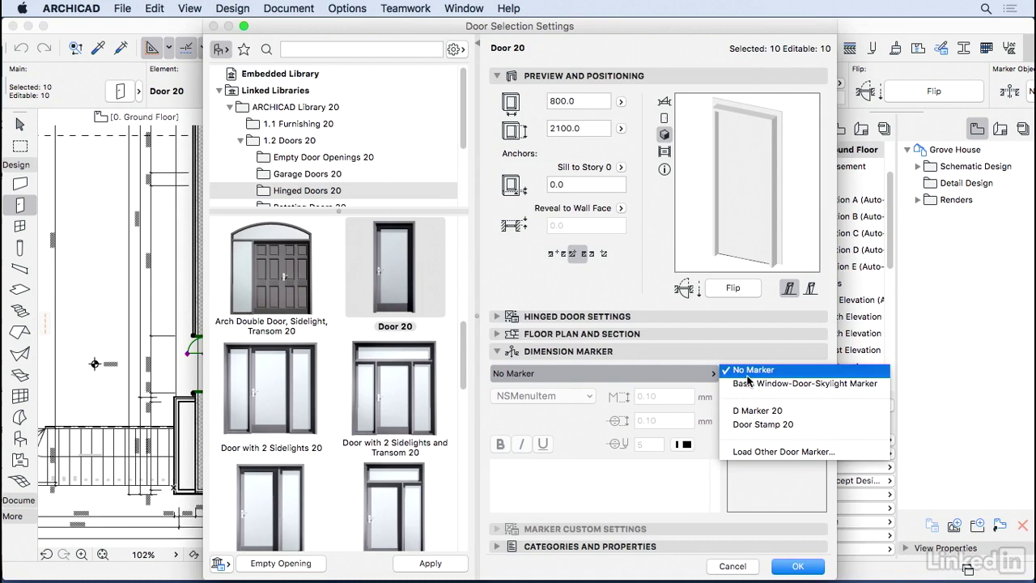
left_click(758, 410)
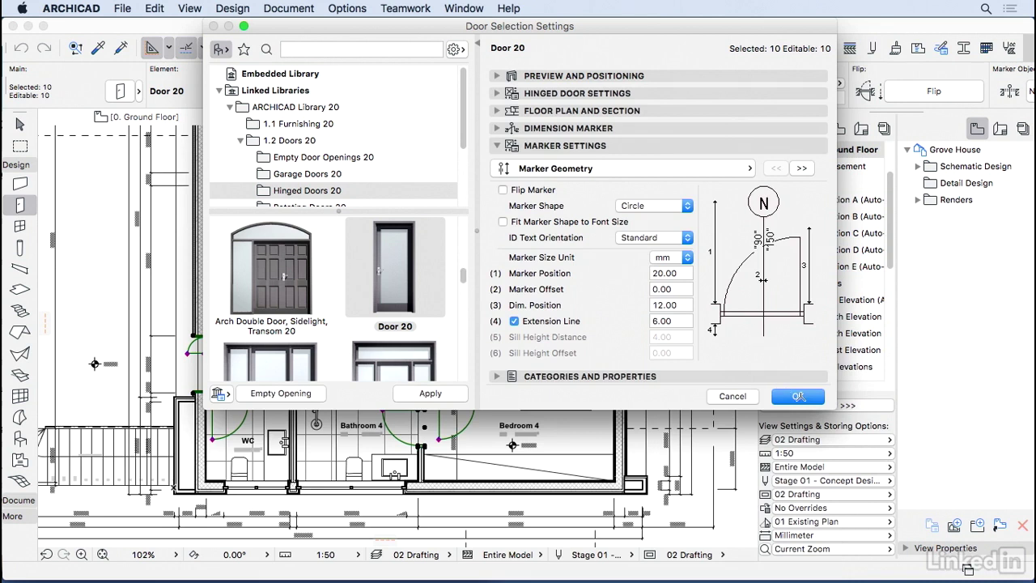
left_click(798, 396)
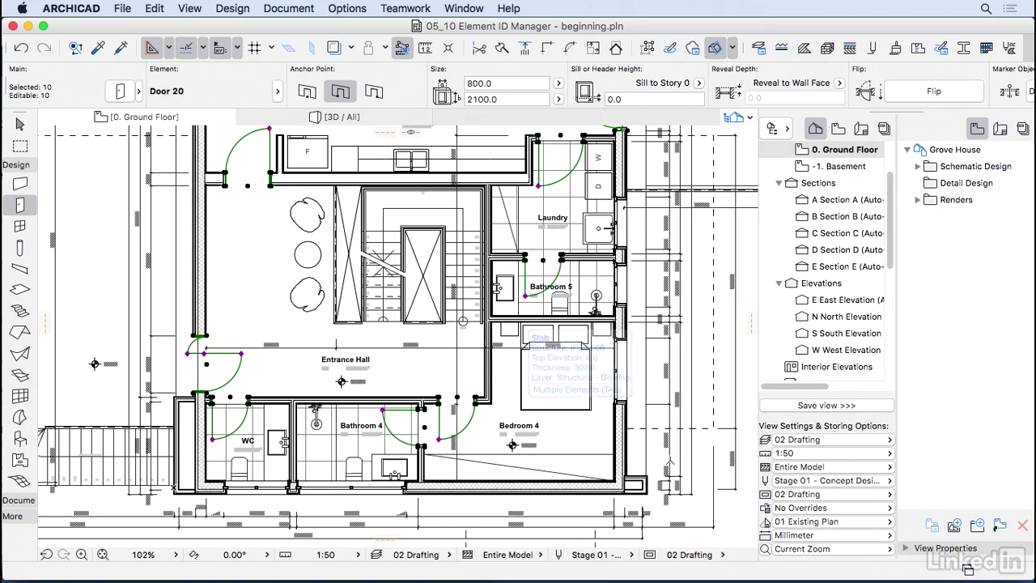
Step: Switch the layer combination to 03 Building Plans and clear the door selection
left_click(824, 495)
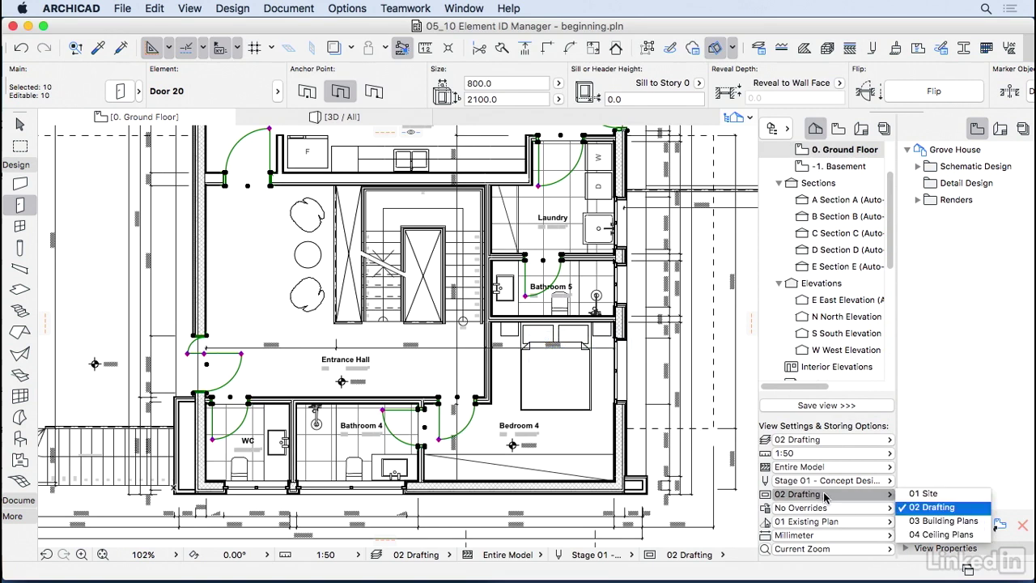
left_click(931, 521)
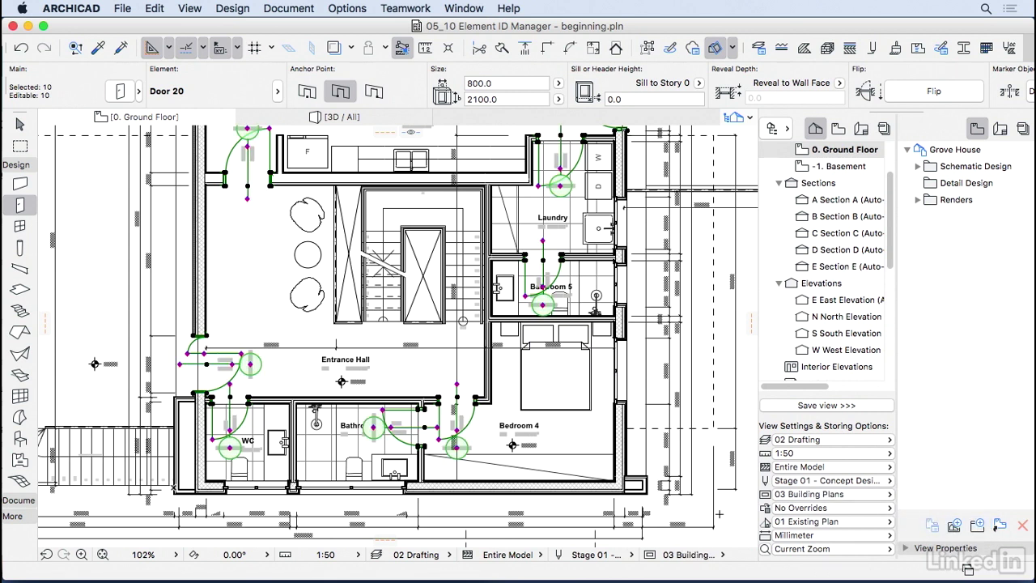
left_click(705, 554)
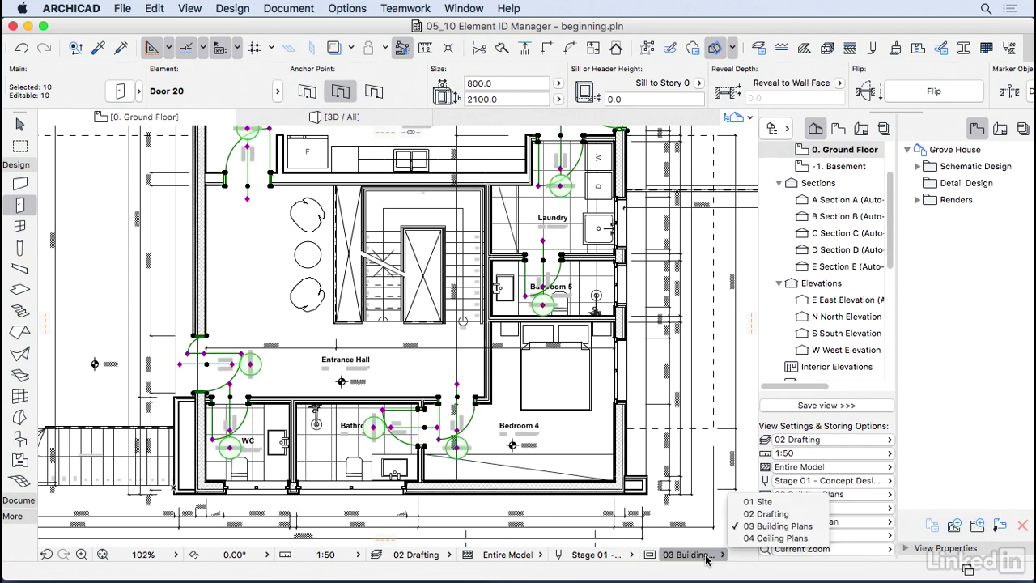
key("Escape")
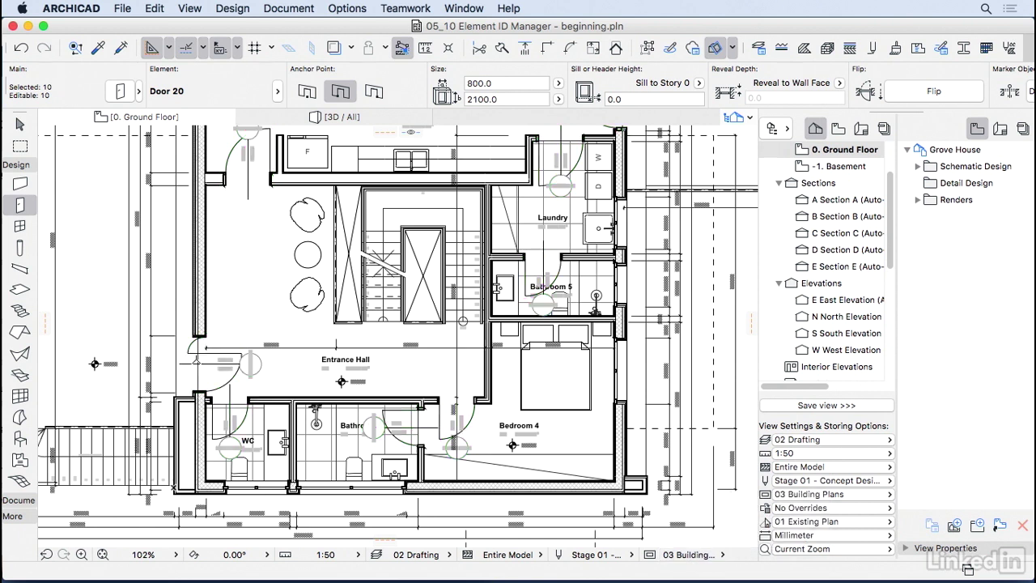
Step: Reselect all ten doors on the ground floor plan
scroll(316, 331, "up", 8)
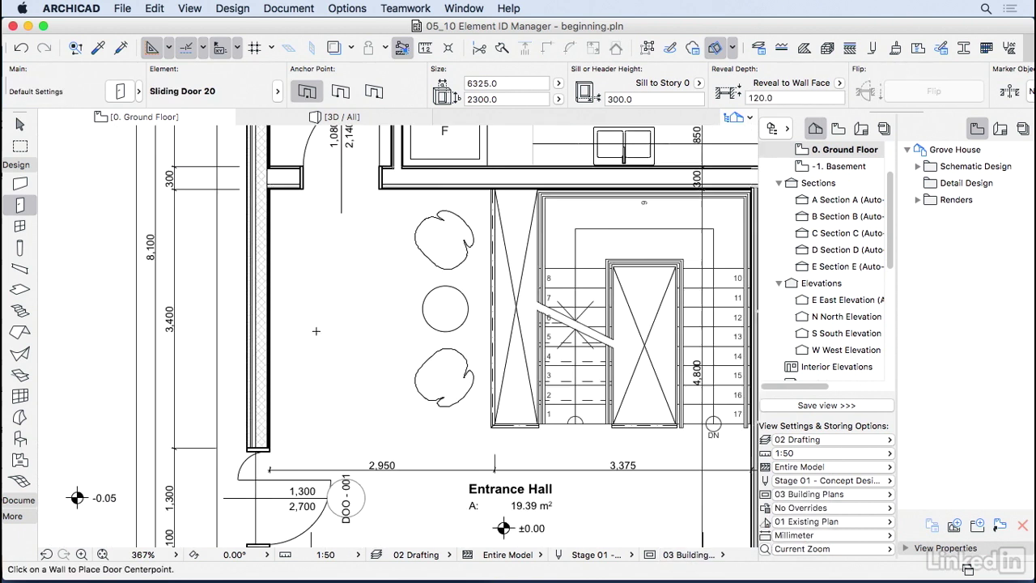
scroll(315, 331, "down", 5)
scroll(304, 308, "up", 1)
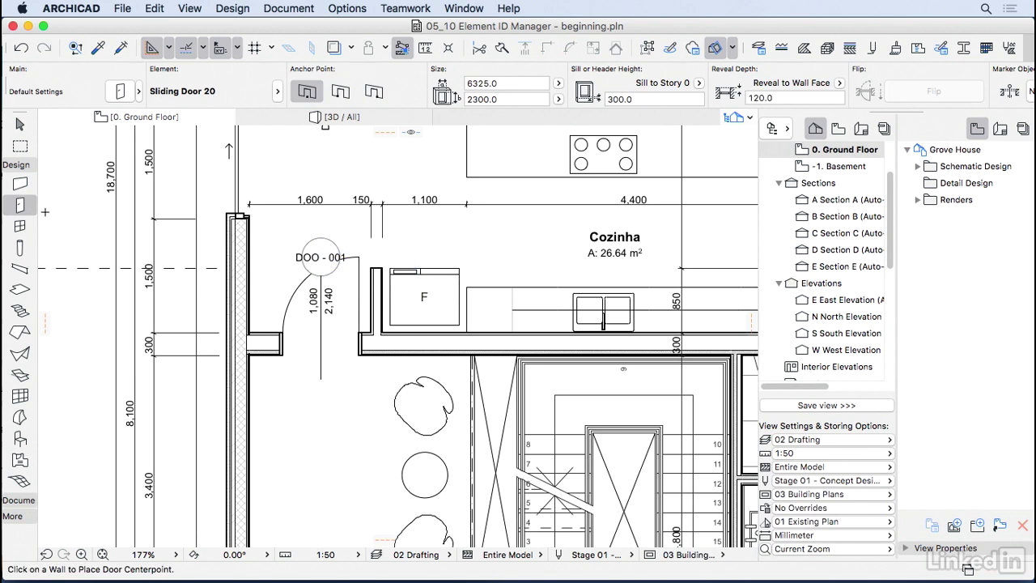
key("super+a")
Step: Turn off the door markers' extension line, set marker position 2 and marker shape None
key("super+t")
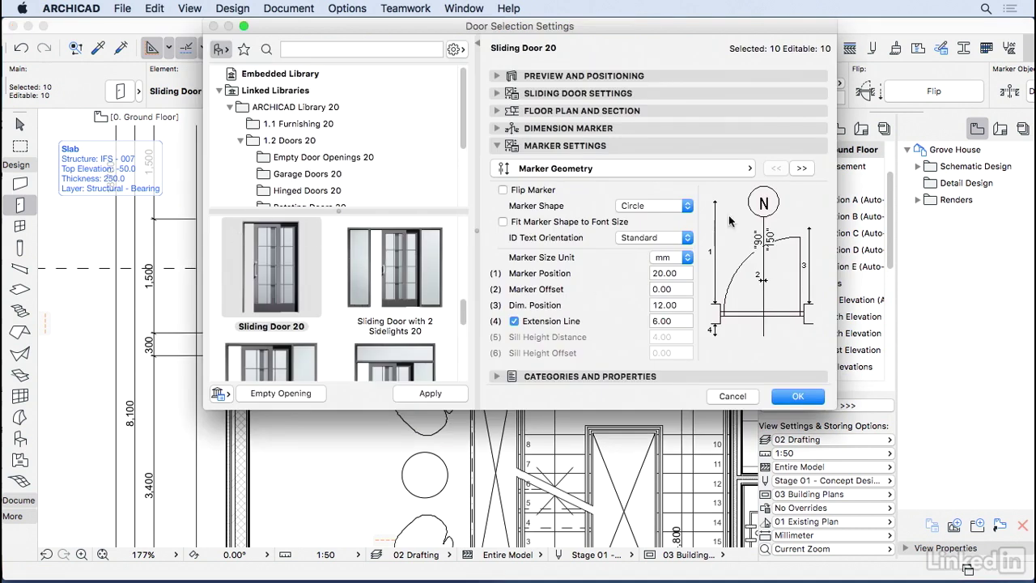
left_click(550, 323)
double_click(685, 273)
type("2")
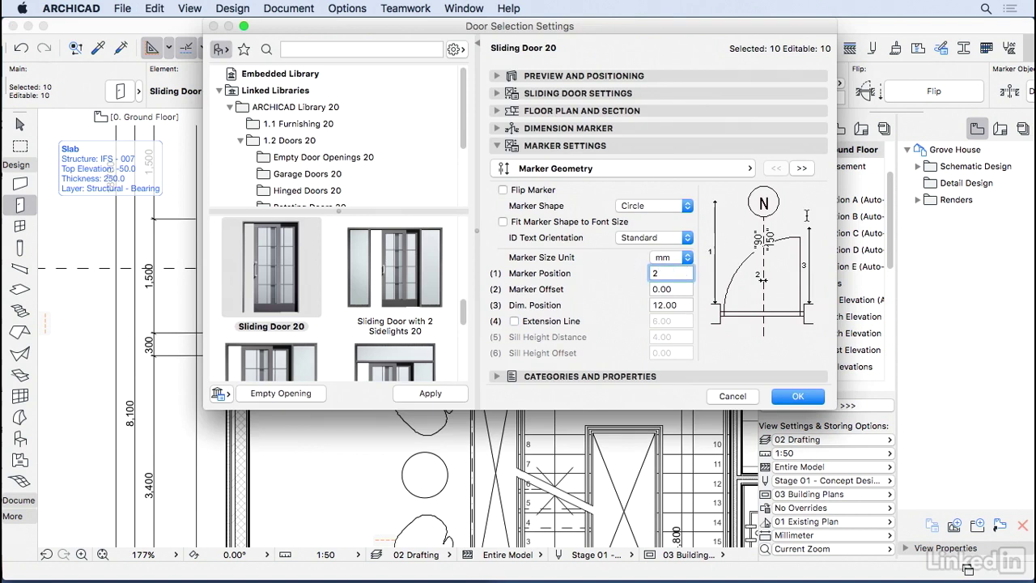
key("Return")
left_click(663, 208)
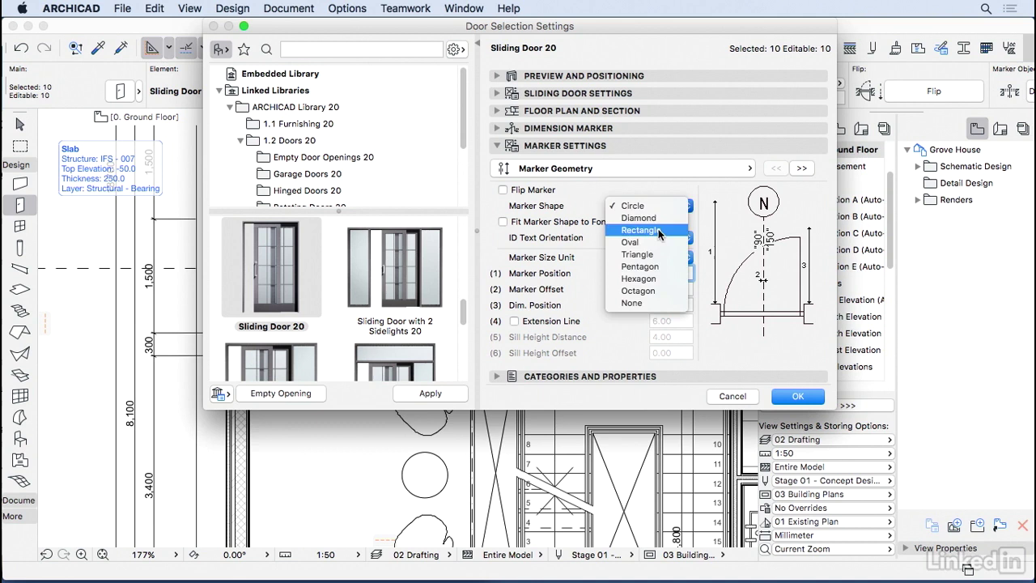
left_click(662, 233)
left_click(664, 208)
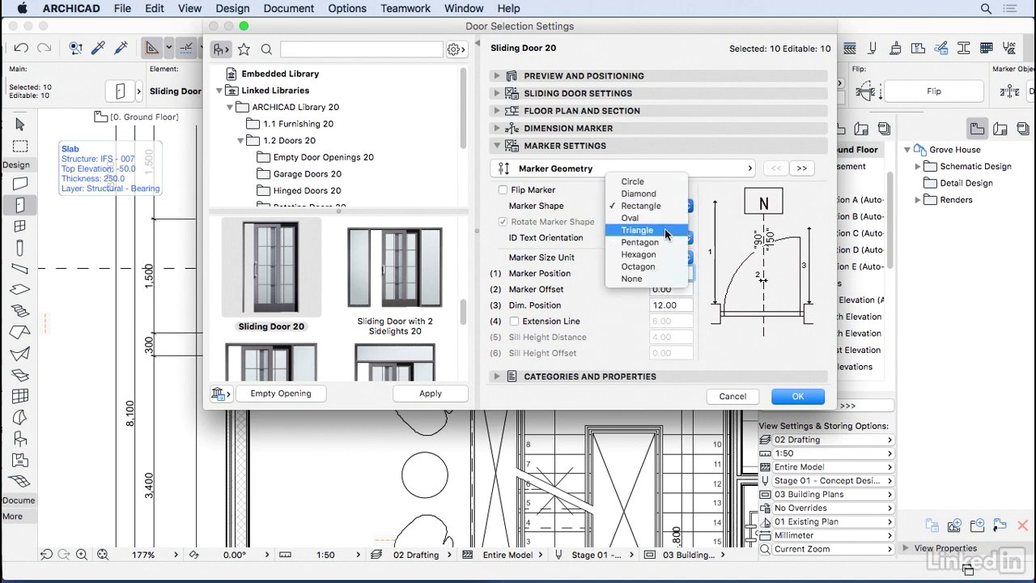
left_click(664, 232)
left_click(668, 208)
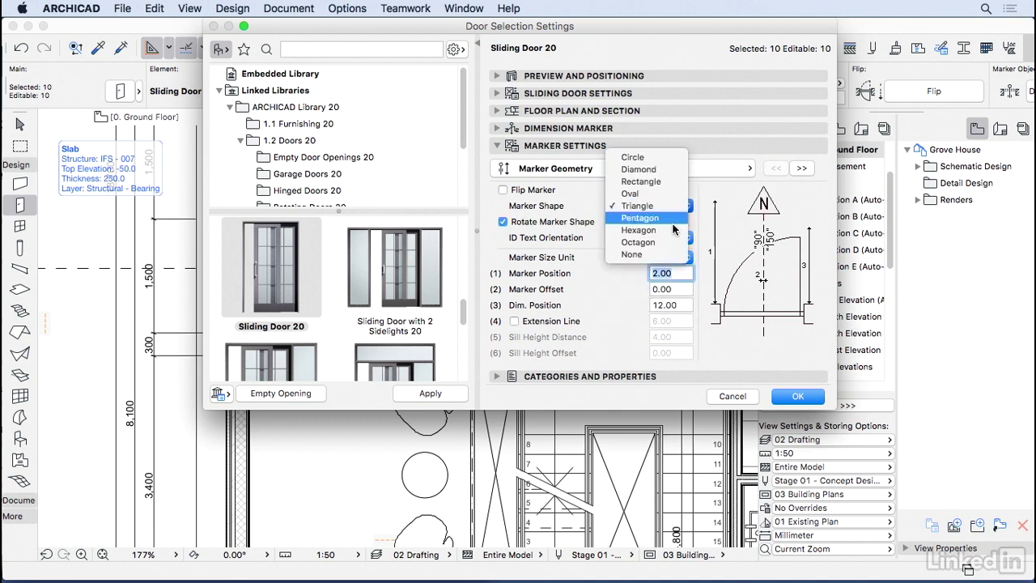
left_click(629, 254)
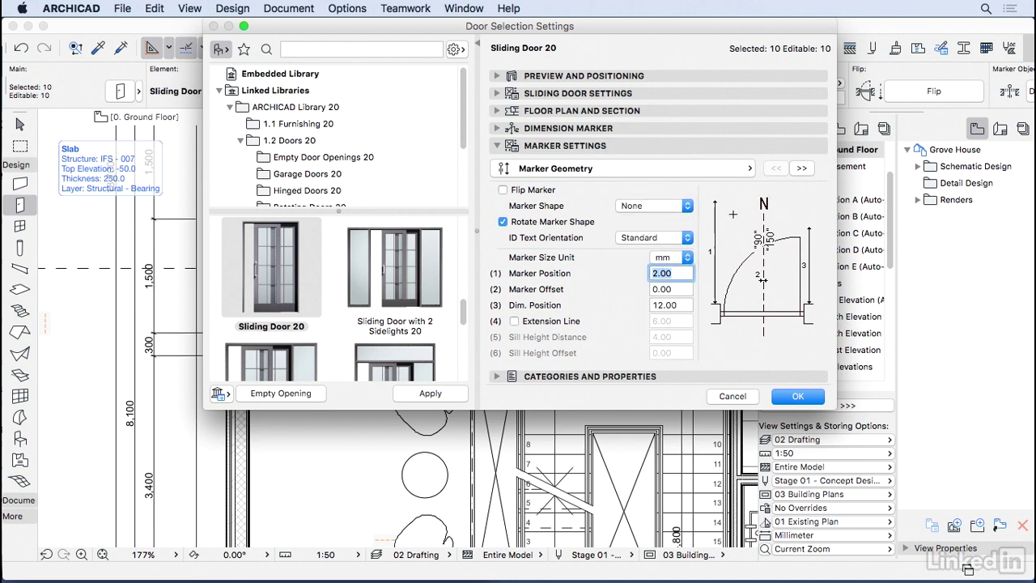
Step: Hide the opening dimensions in the marker content and apply to all ten doors
left_click(802, 169)
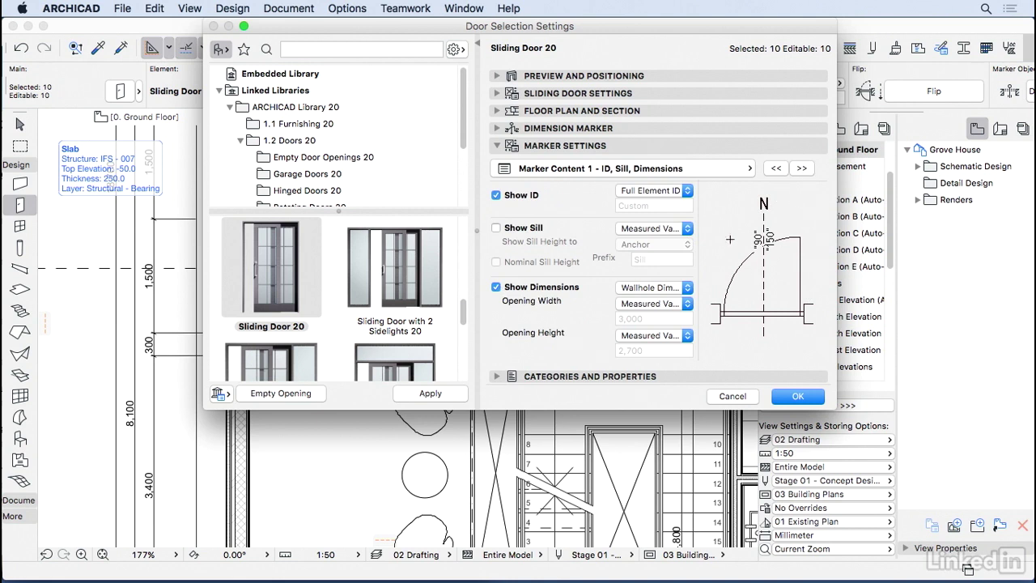
left_click(503, 286)
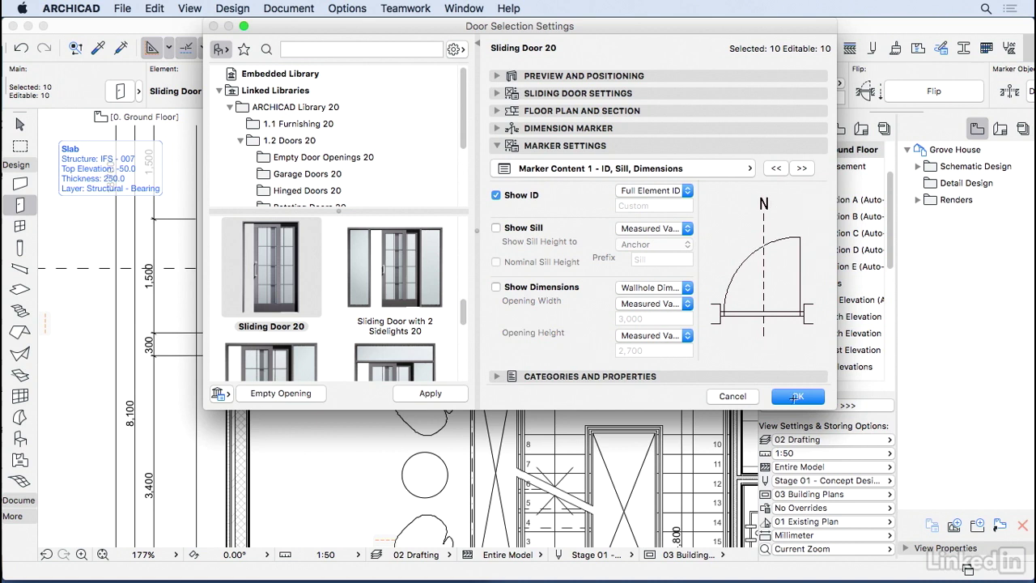
left_click(797, 396)
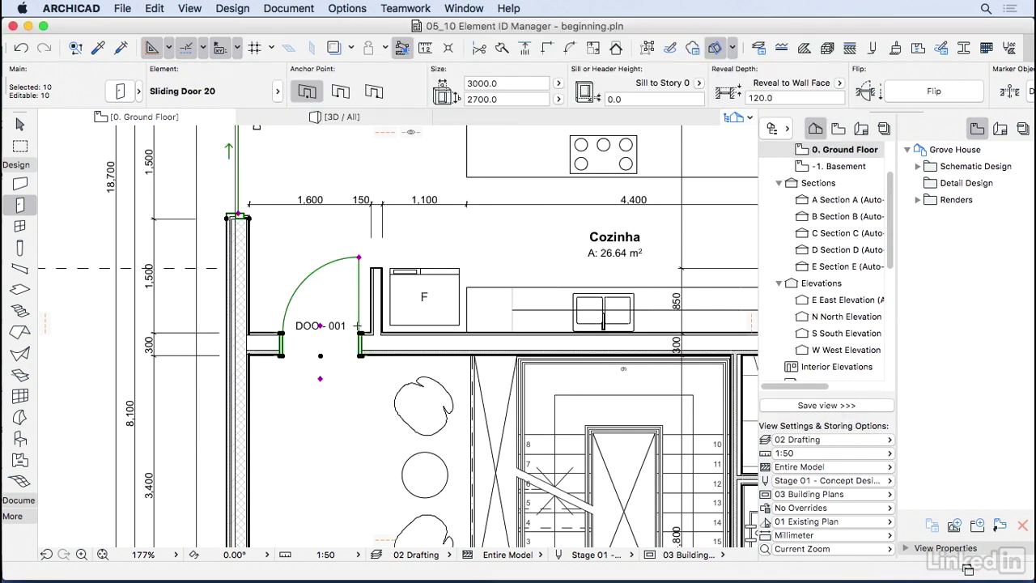
scroll(360, 324, "down", 3)
scroll(368, 348, "down", 5)
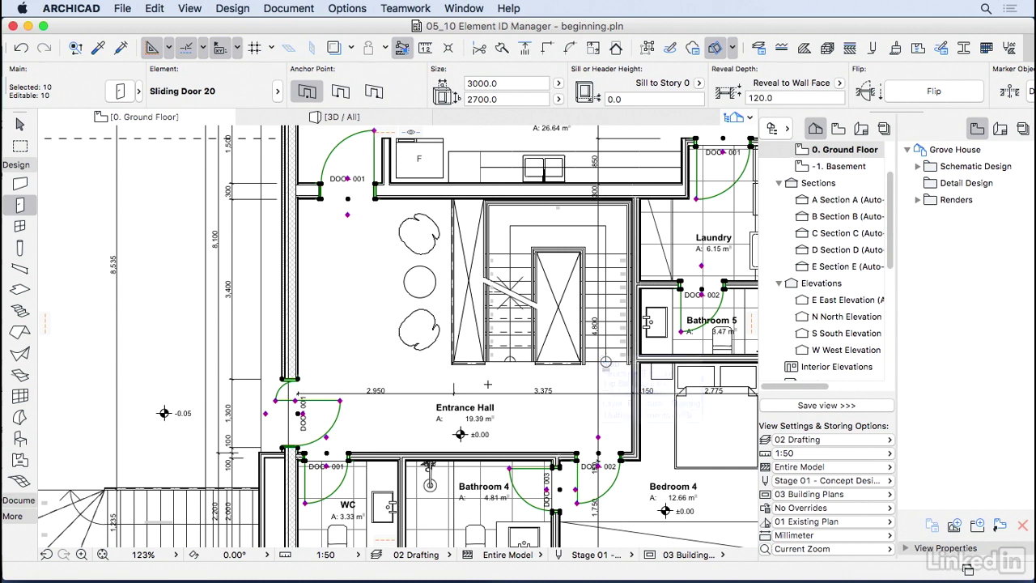
key("Escape")
left_click(21, 125)
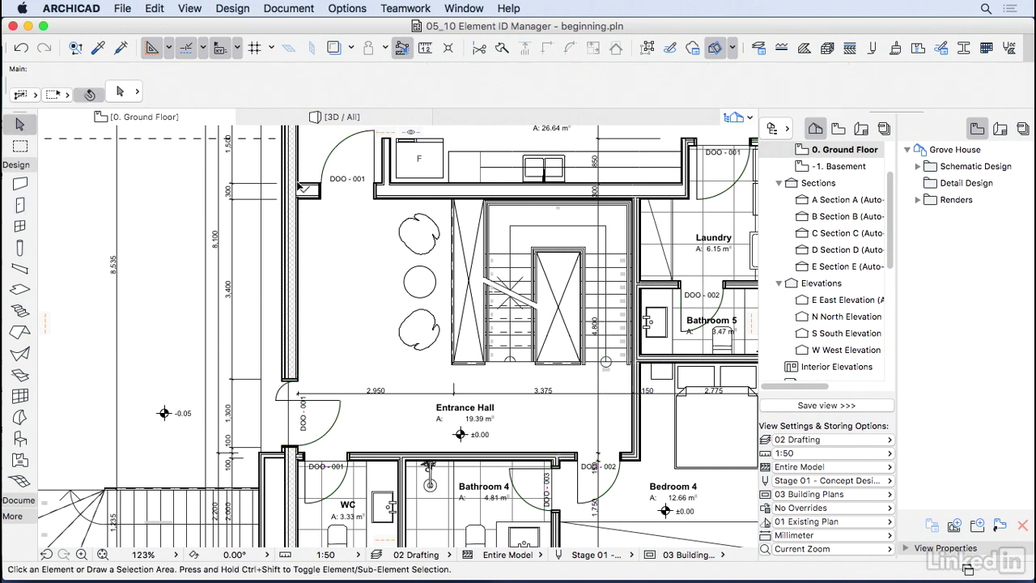
left_click(323, 200)
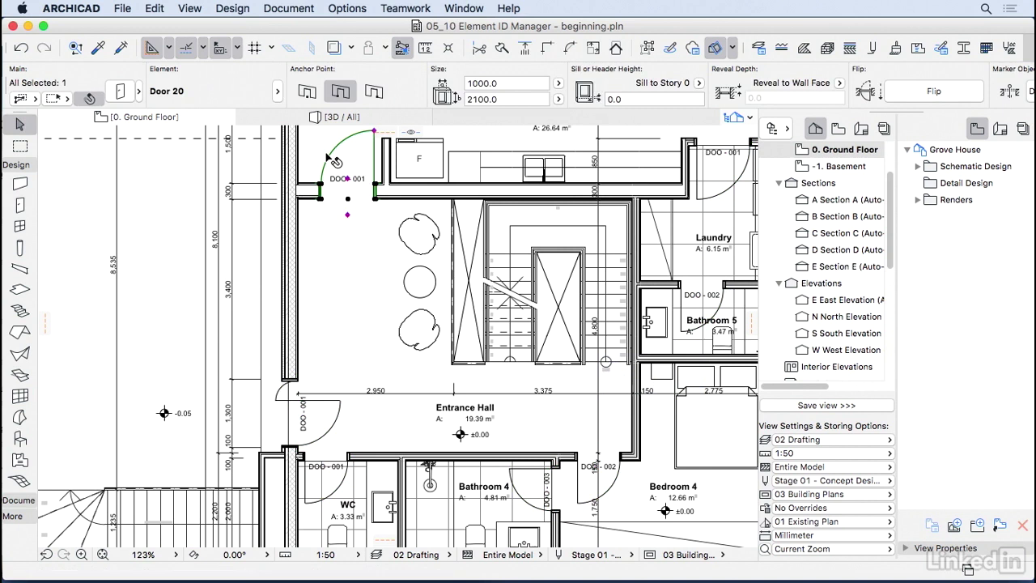
key("super+t")
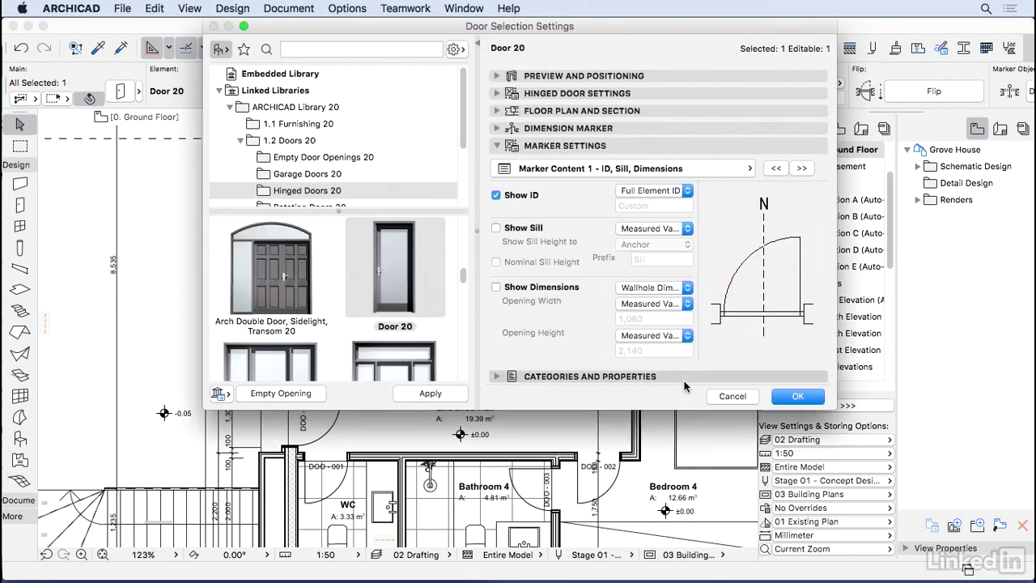
left_click(687, 377)
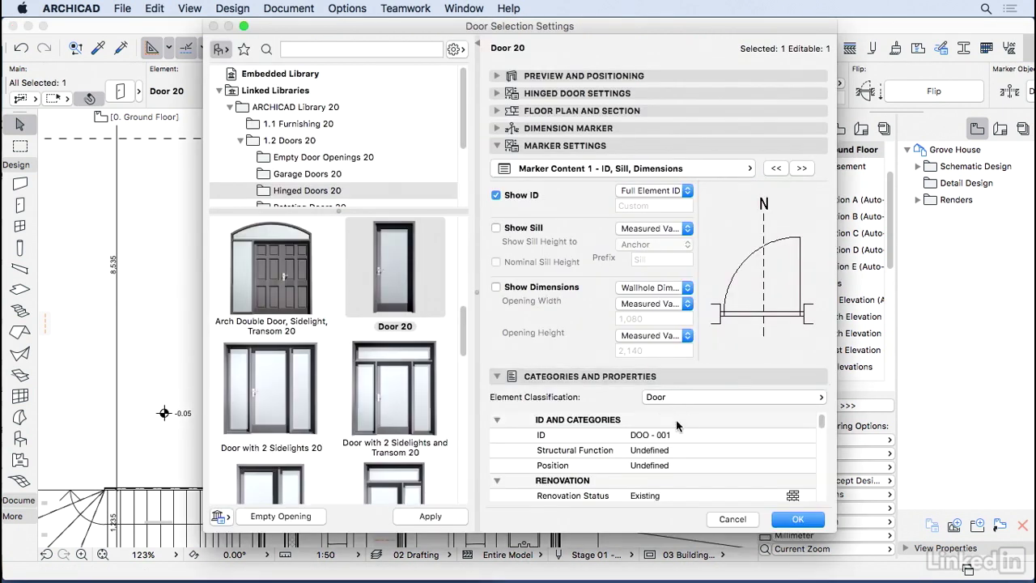
key("Return")
key("Escape")
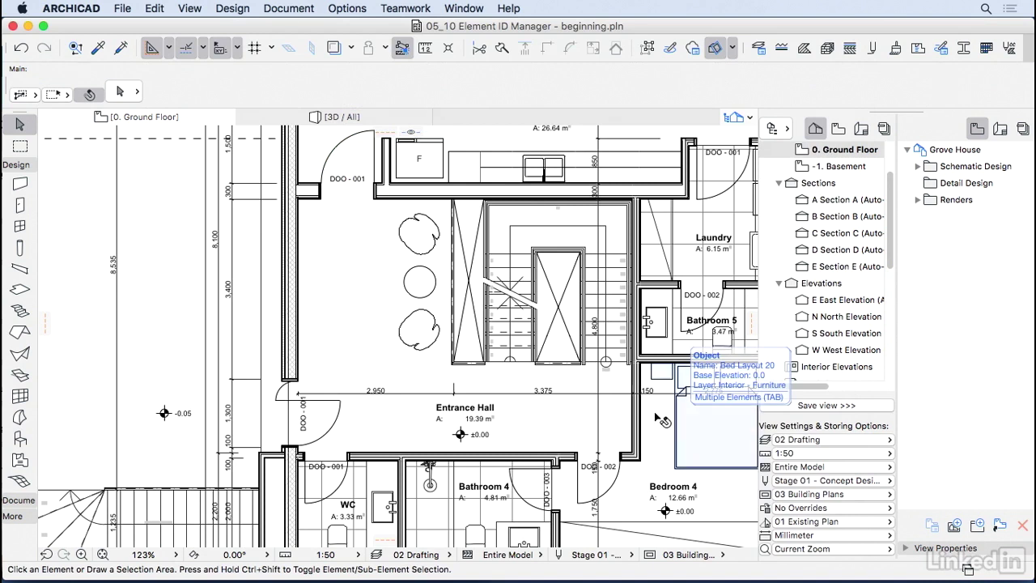
Step: Select all doors and launch Document > Listing Extras > Element ID Manager
left_click(20, 206)
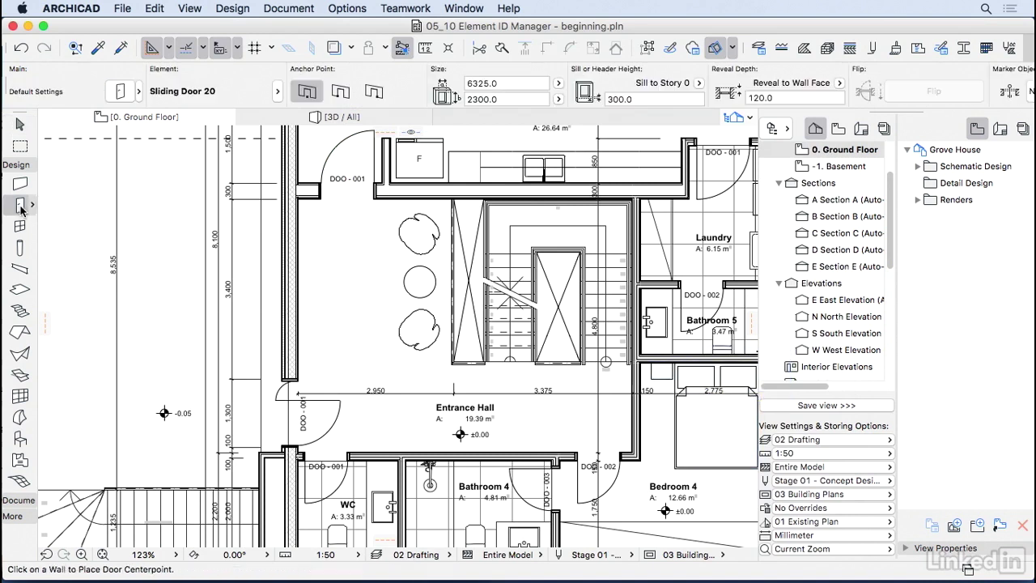
key("super+a")
scroll(133, 243, "down", 5)
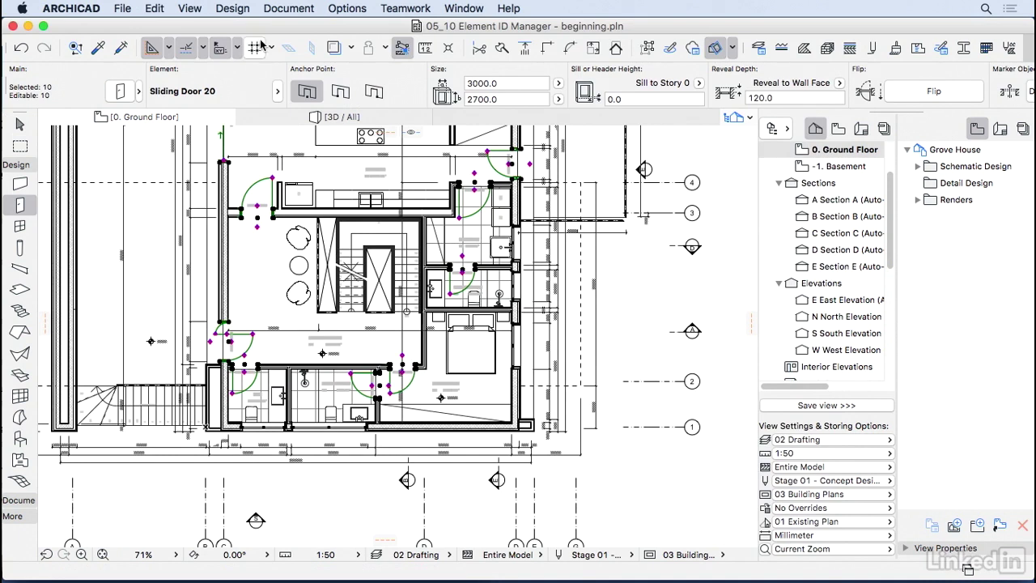
left_click(279, 9)
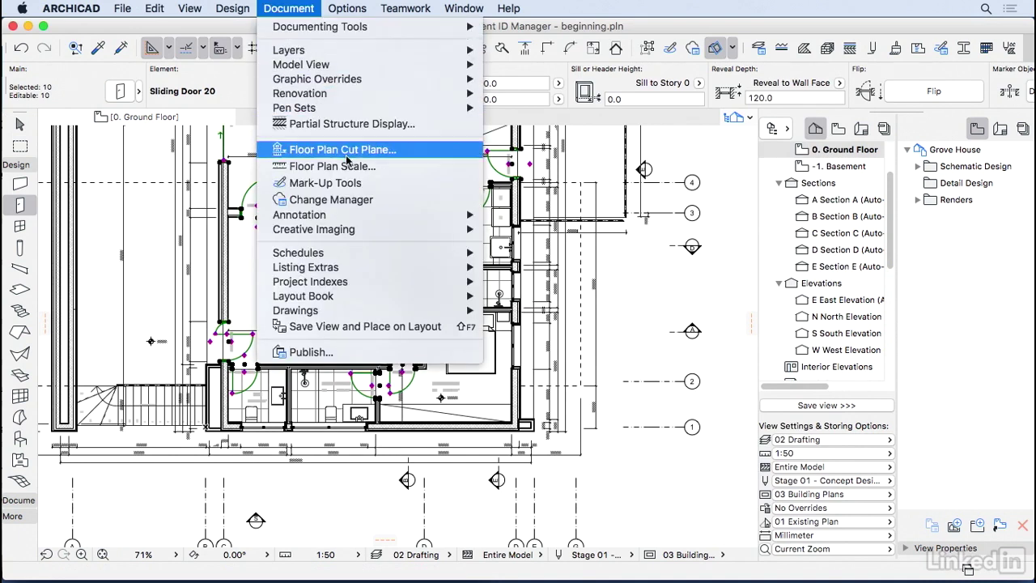
mouse_move(413, 267)
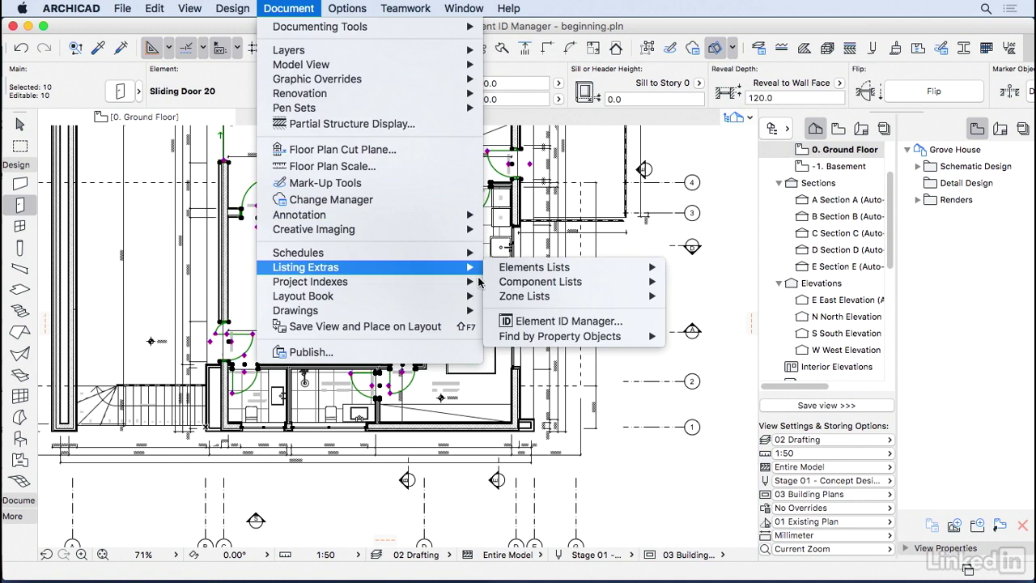
left_click(545, 322)
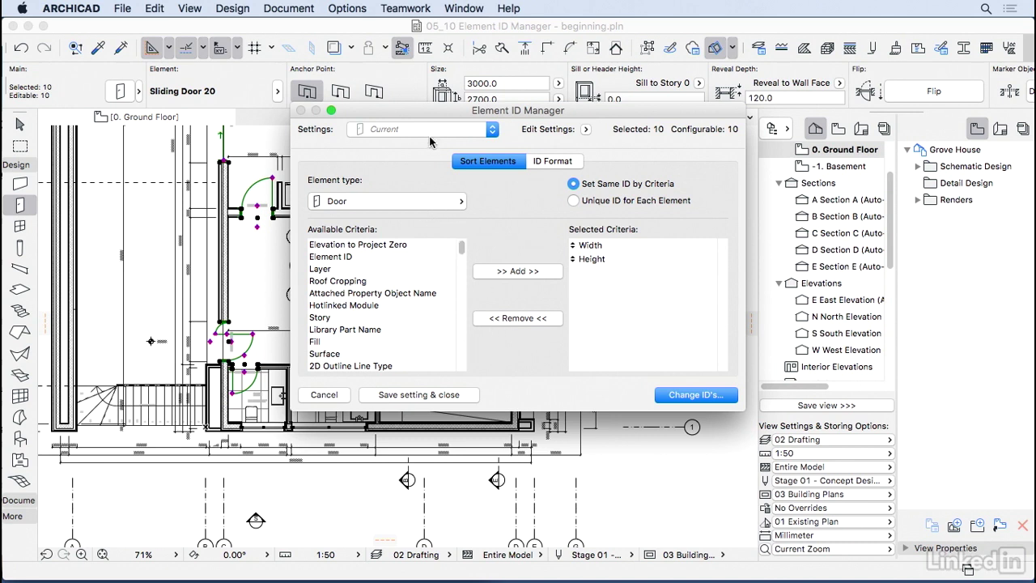
Step: Load the Door ID preset in the Element ID Manager
left_click(429, 136)
left_click(434, 147)
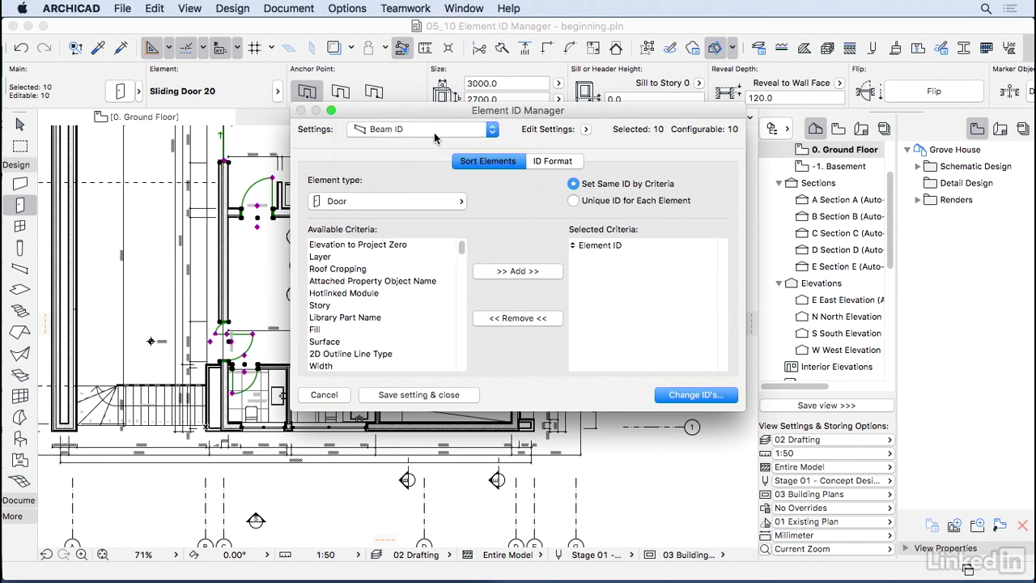
left_click(434, 132)
left_click(432, 178)
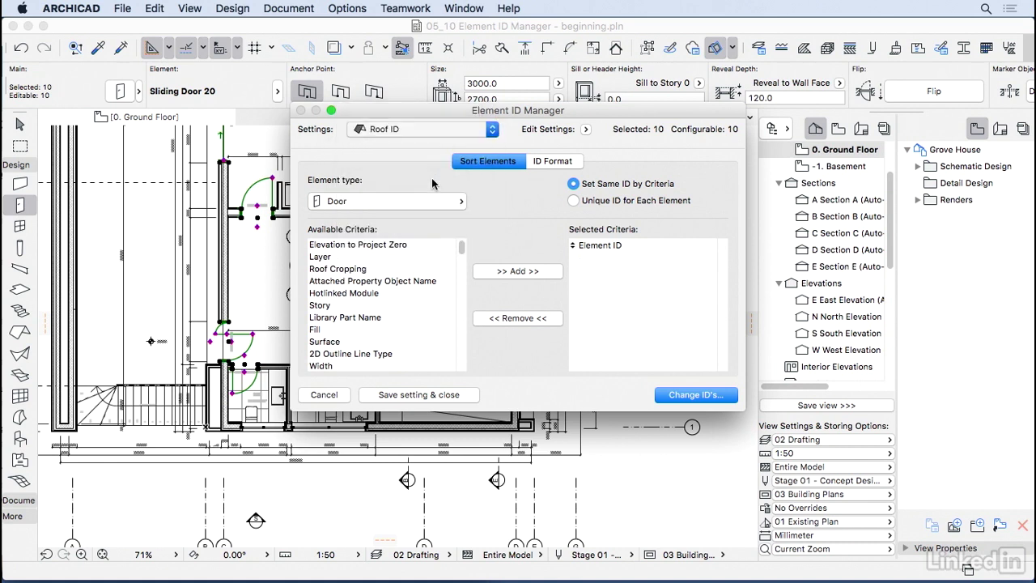
left_click(429, 129)
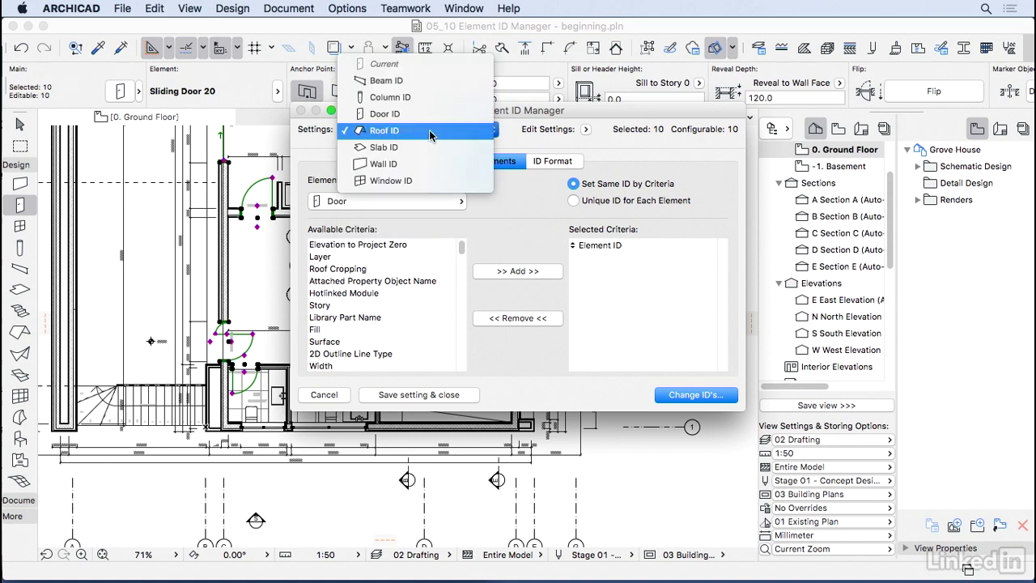
left_click(388, 116)
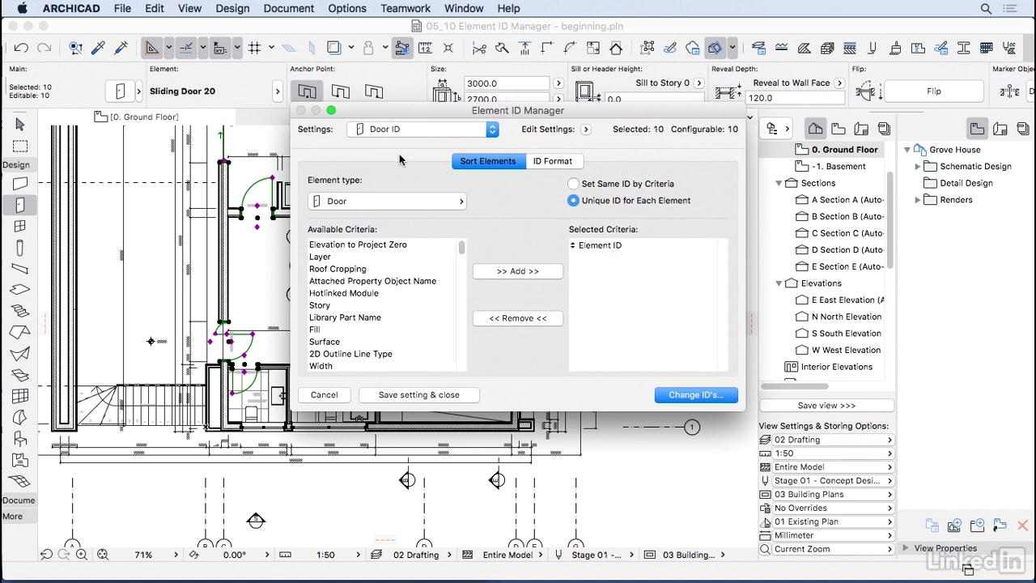
Step: Sort by Width and Height instead of Element ID, using Set Same ID by Criteria
scroll(364, 323, "down", 2)
left_click(327, 341)
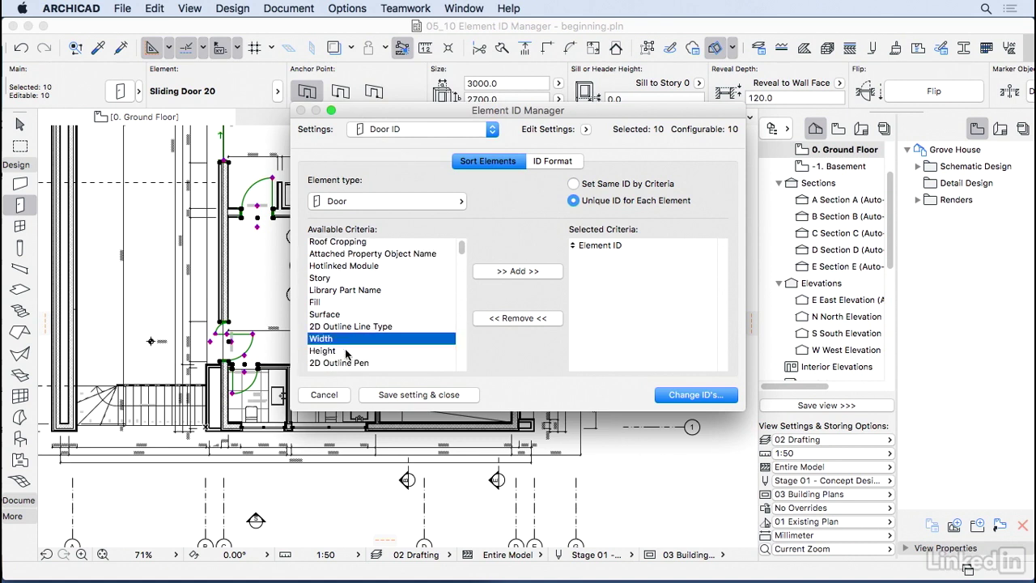
left_click(347, 354, "shift")
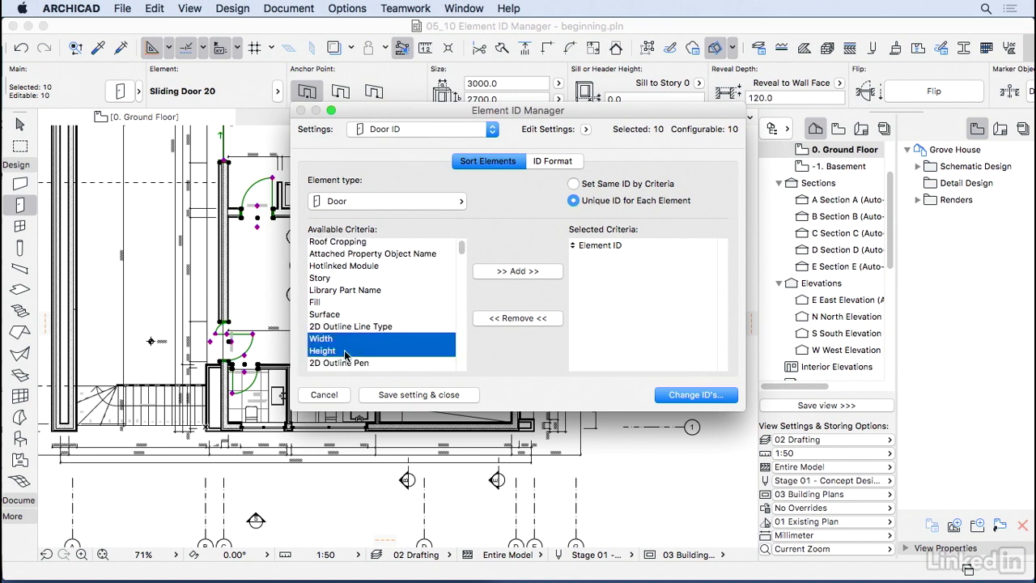
left_click(510, 272)
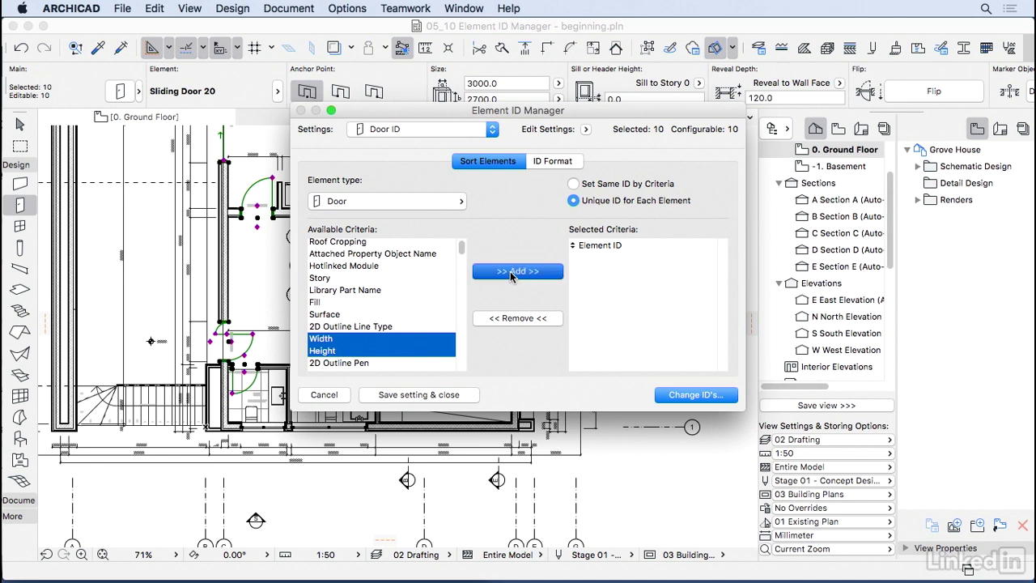
left_click(599, 248)
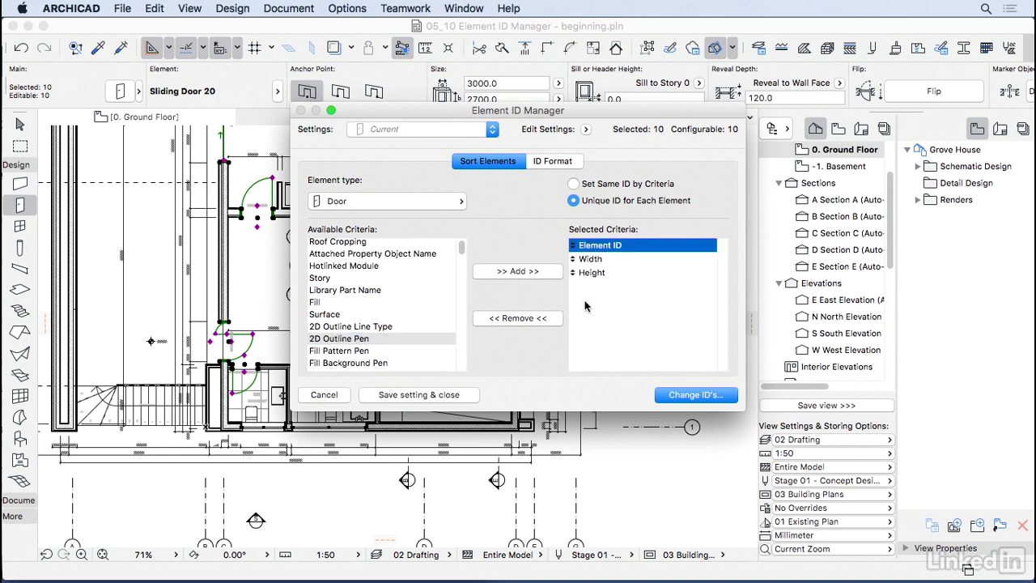
left_click(531, 319)
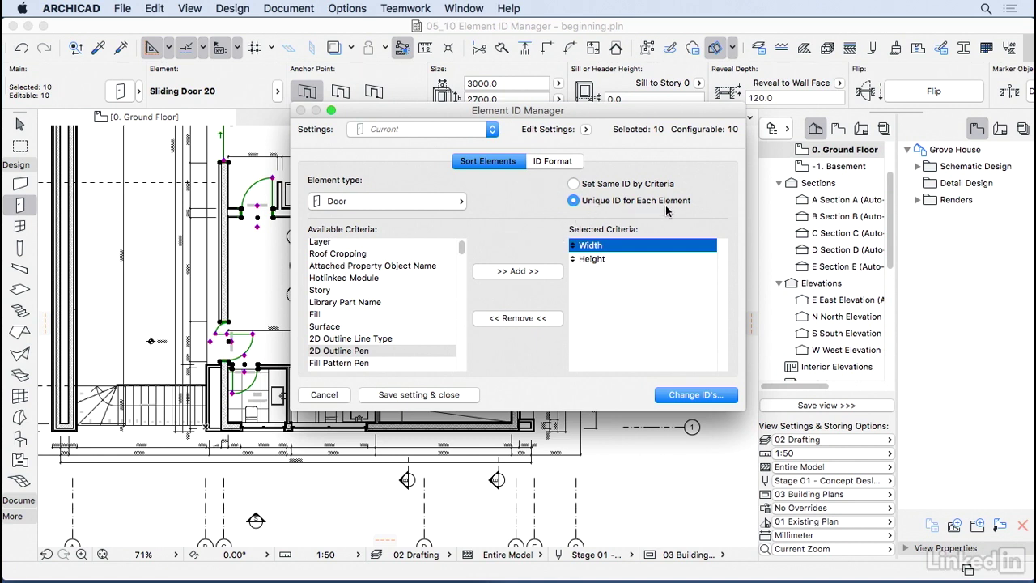
left_click(576, 184)
Step: Build the ID format as 'D.' plus a two-digit counter from 01, with components 1–2 Not used
left_click(571, 163)
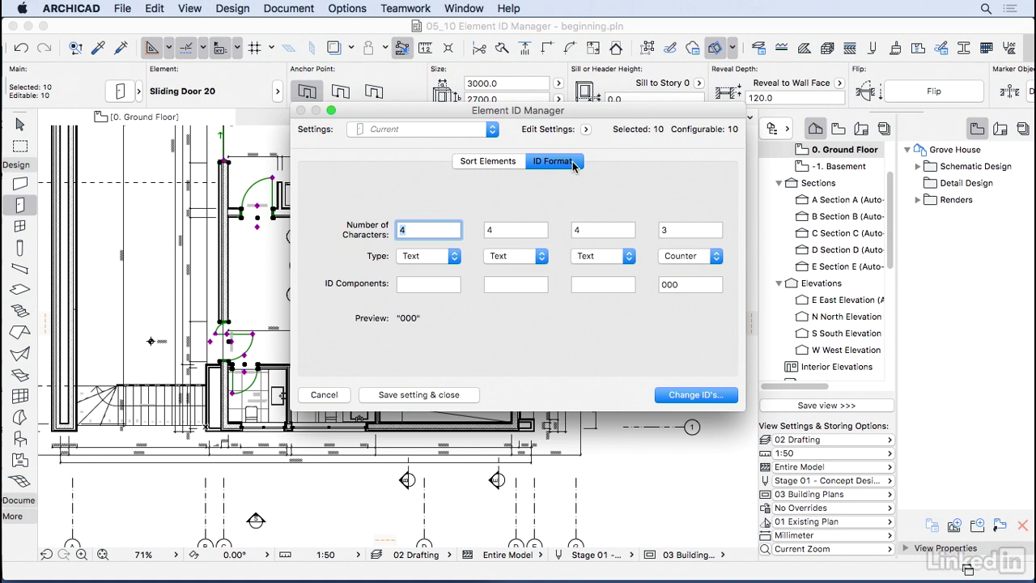
left_click(593, 281)
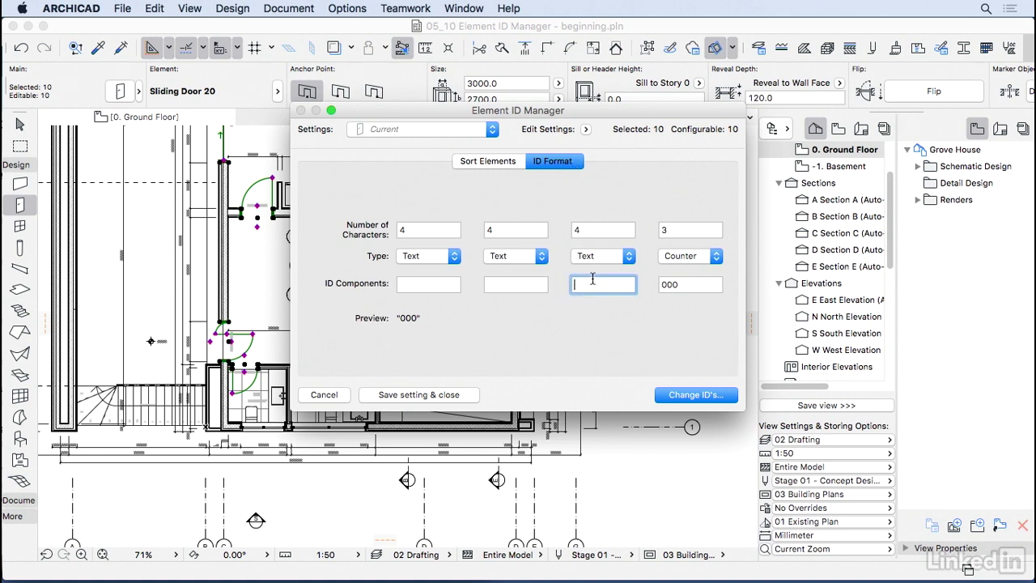
type("D.")
left_click(690, 256)
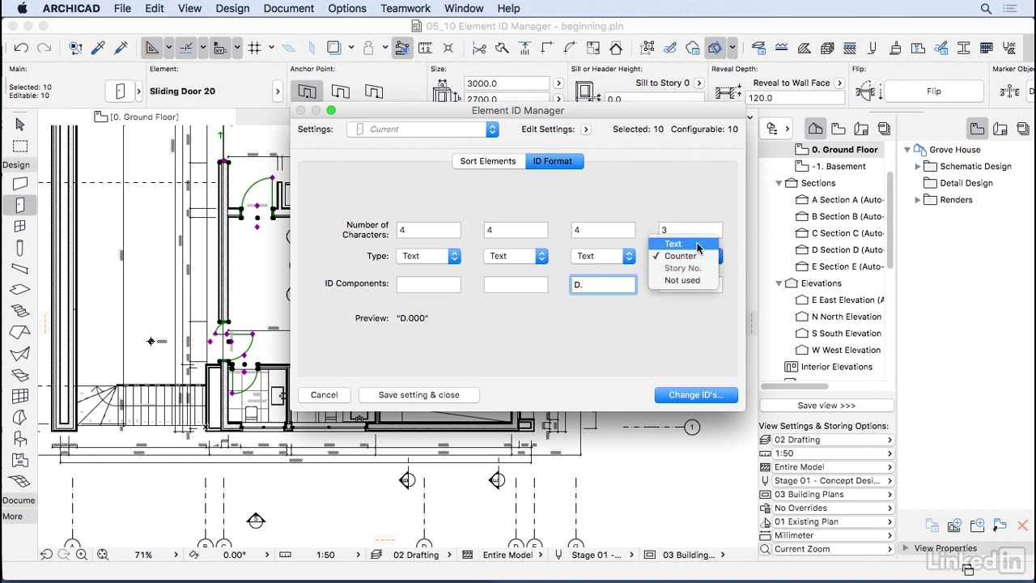
left_click(688, 230)
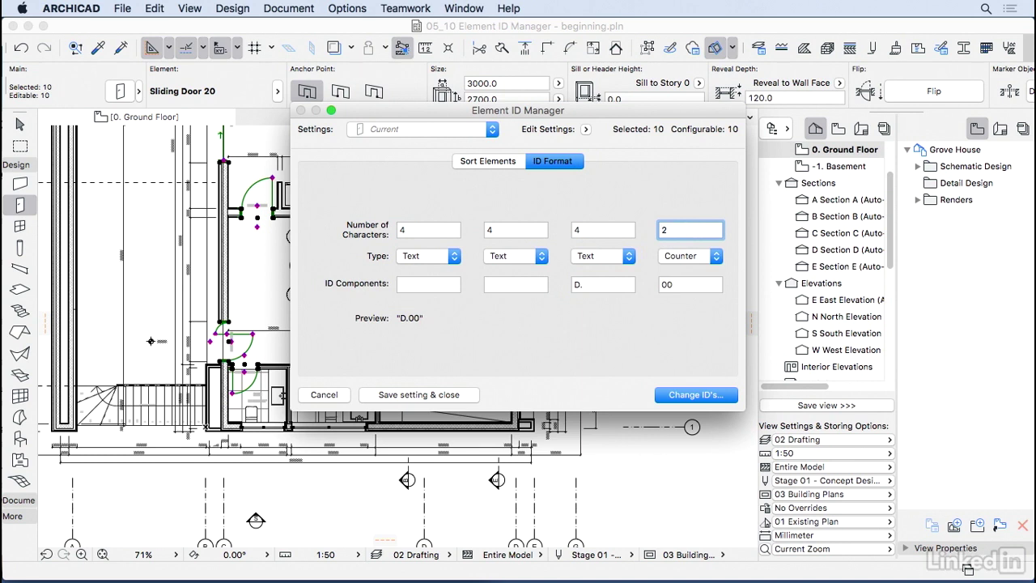
left_click(704, 280)
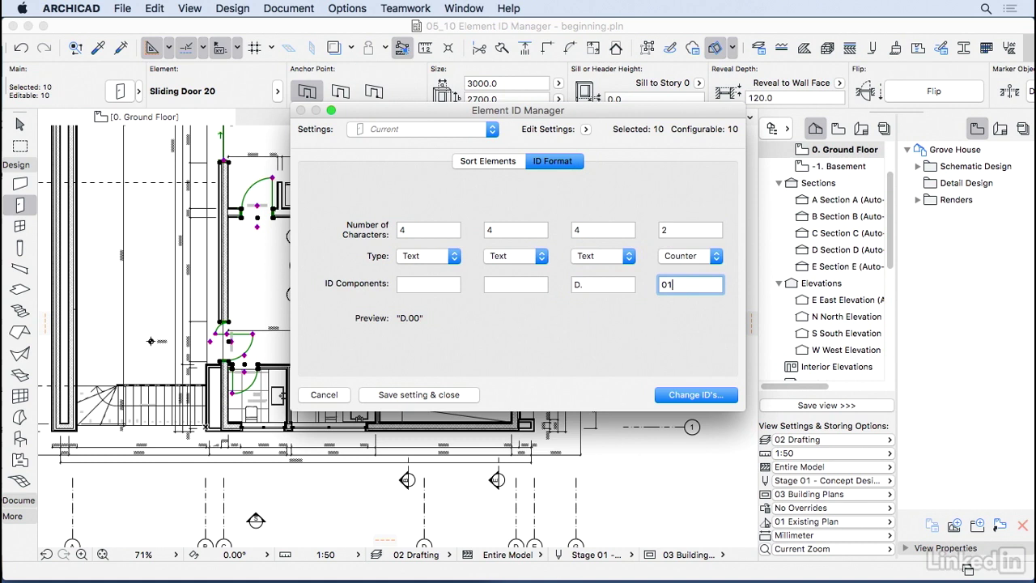
left_click(516, 256)
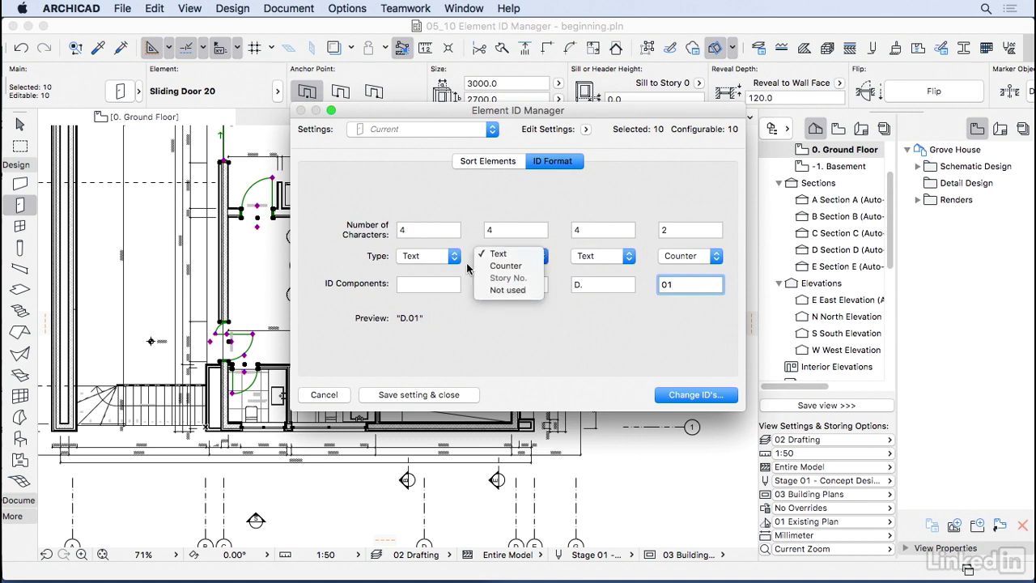
left_click(508, 290)
left_click(452, 256)
left_click(439, 292)
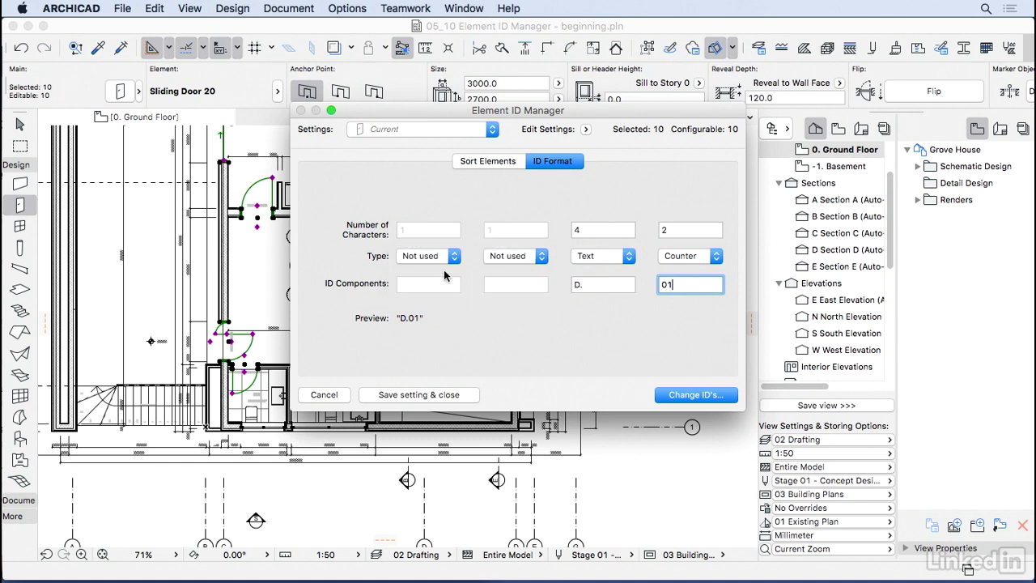
Step: Apply the grouped door IDs with Change ID's and accept the Element ID list
left_click(504, 162)
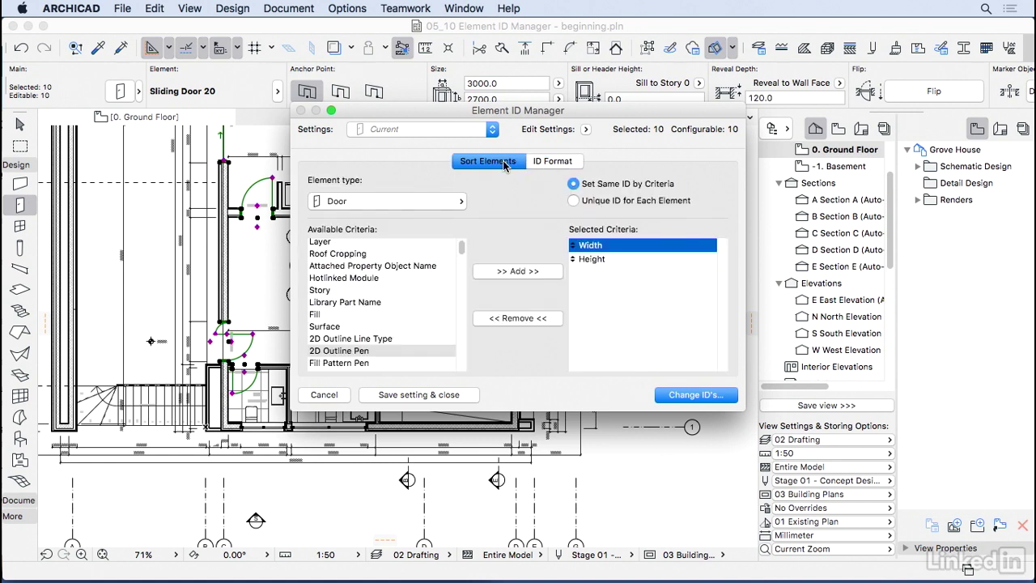
left_click(680, 396)
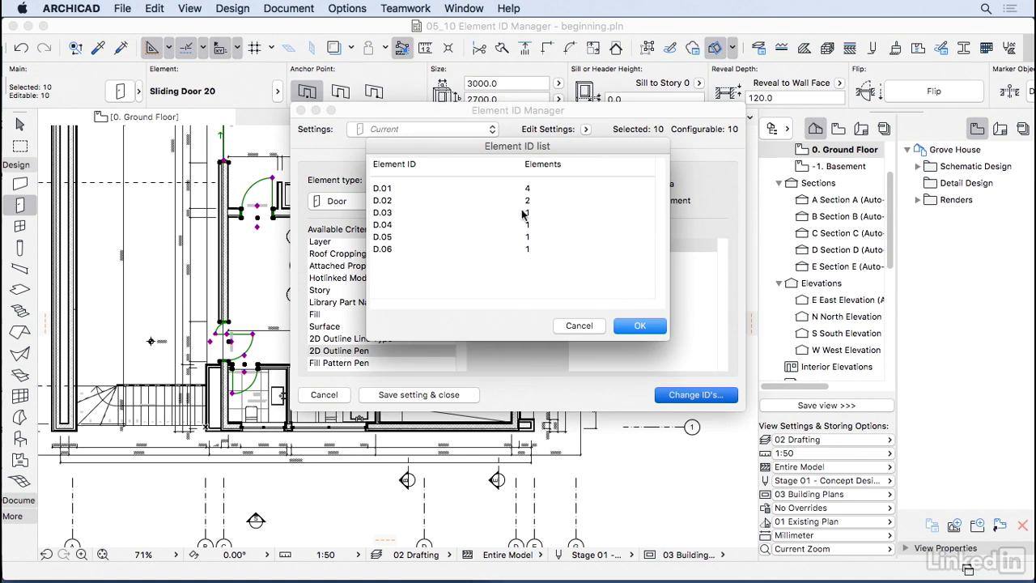
left_click(638, 325)
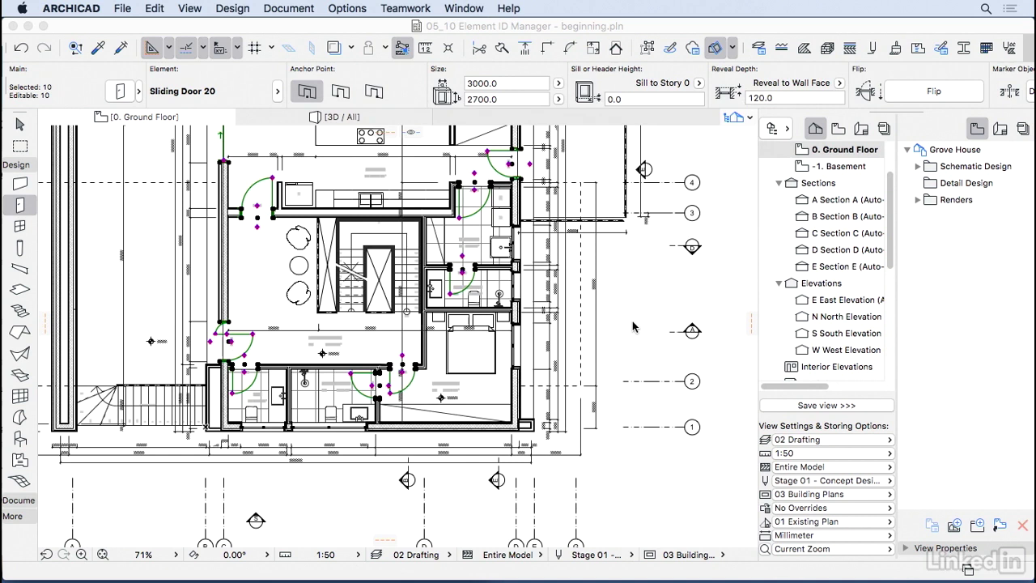
scroll(226, 348, "up", 5)
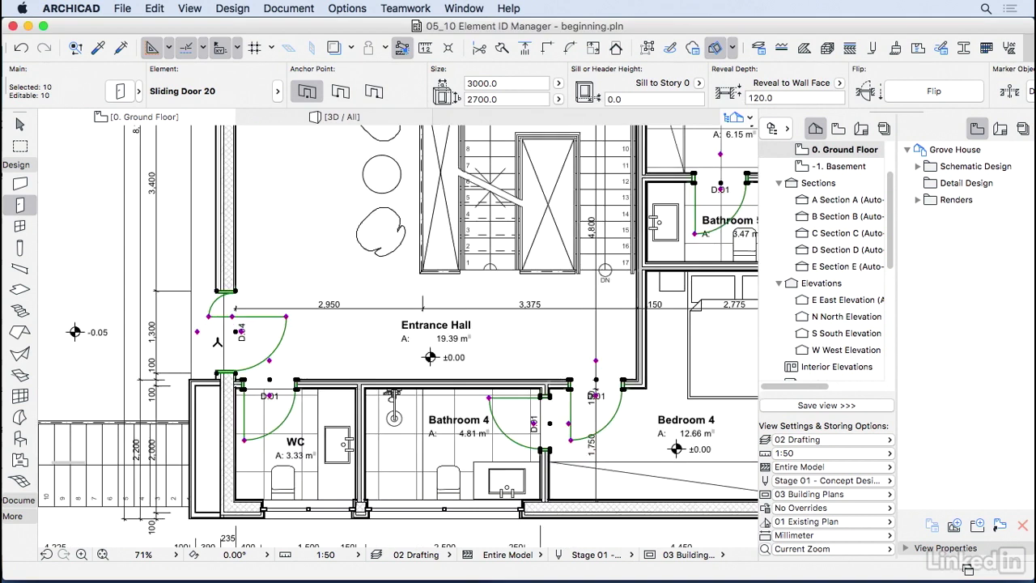
scroll(254, 295, "down", 3)
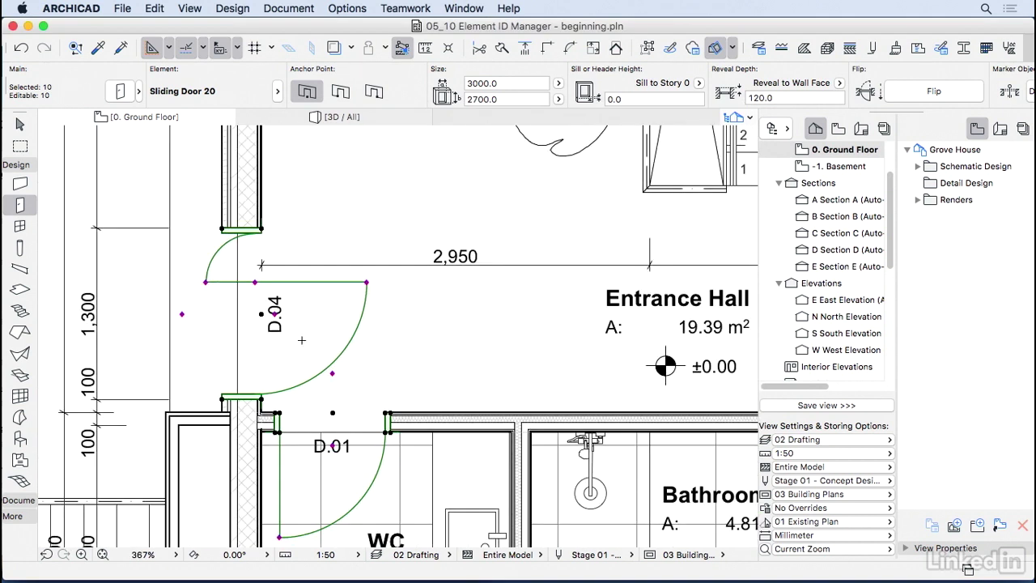
scroll(209, 361, "right", 3)
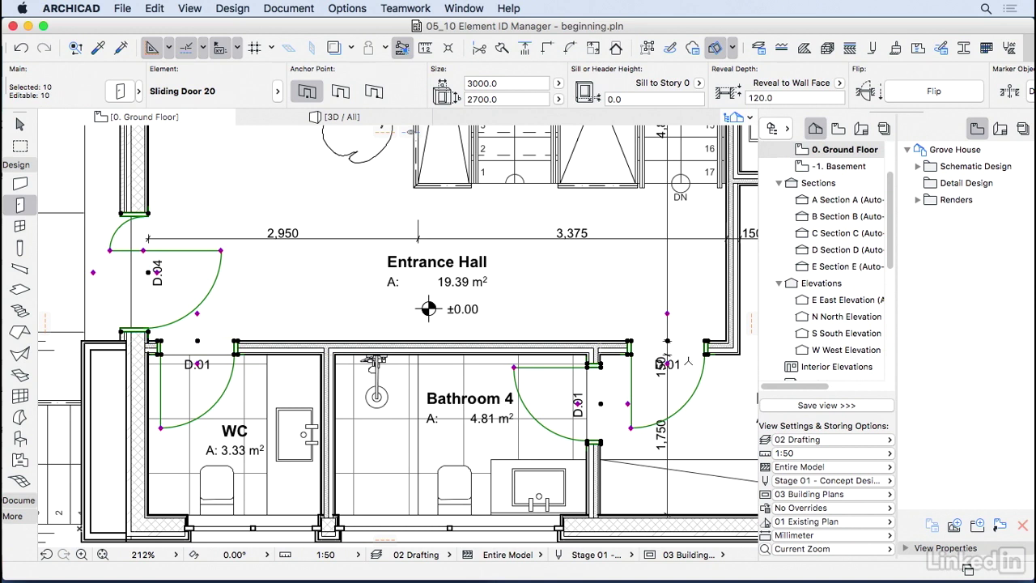
Step: Drag one D.01 door label to a clearer spot on the plan
left_click(687, 361)
left_click(666, 364)
left_click(663, 358)
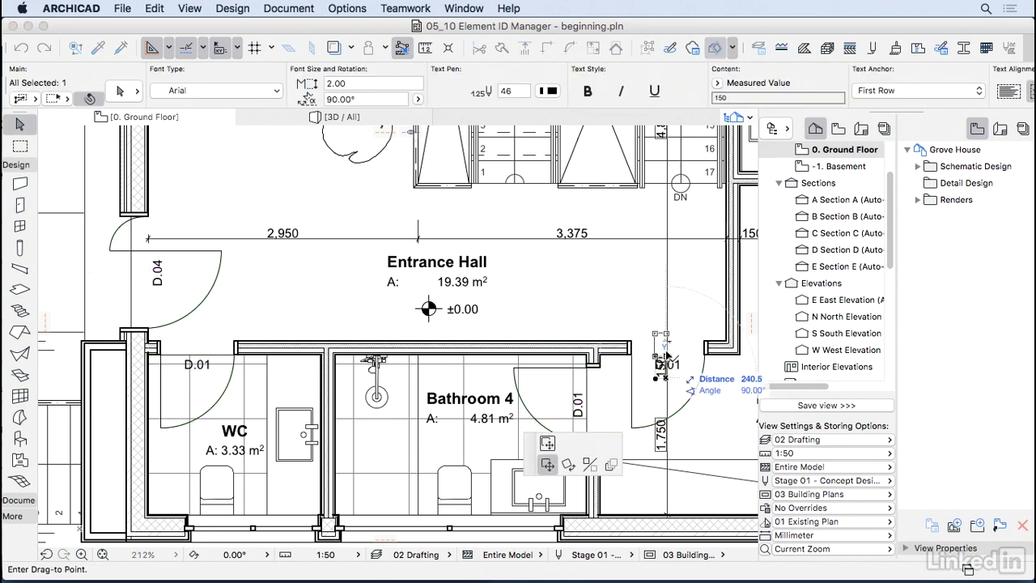
left_click(656, 322)
scroll(571, 383, "up", 5)
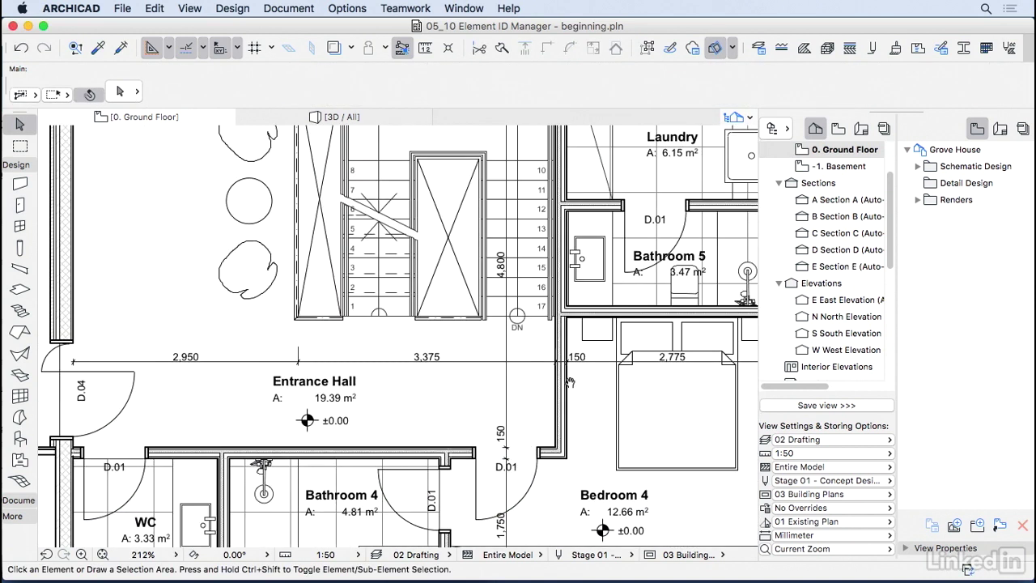
scroll(571, 382, "up", 5)
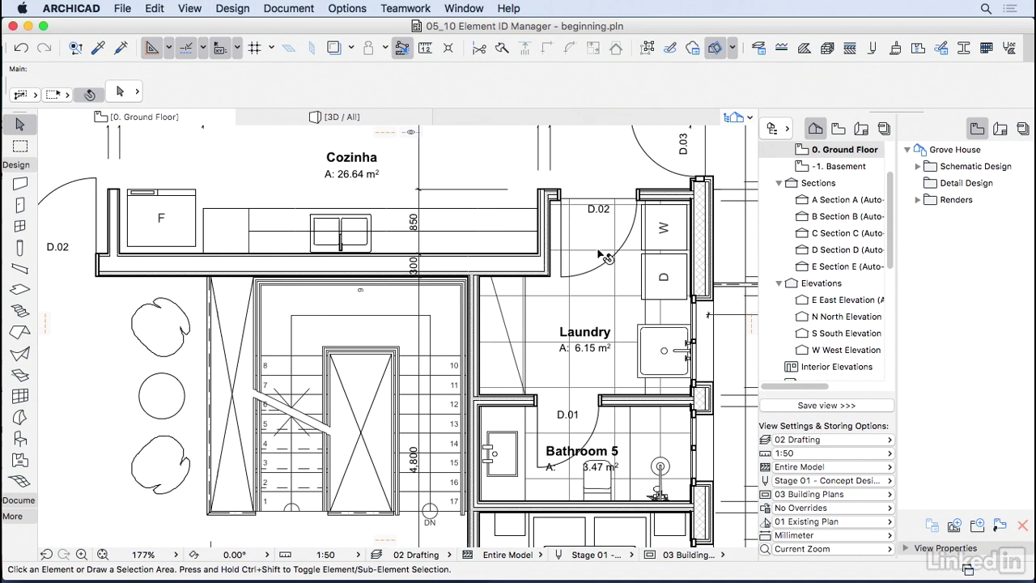
scroll(606, 257, "up", 5)
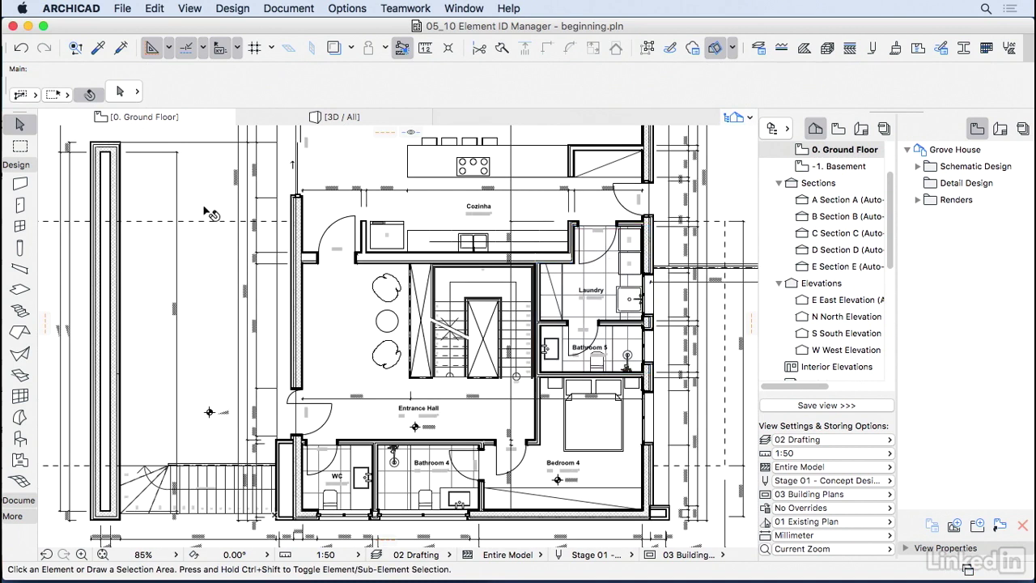
Step: Open the 3D view with F5, fit and orbit the model, then select all 26 doors
left_click(99, 208)
key("F5")
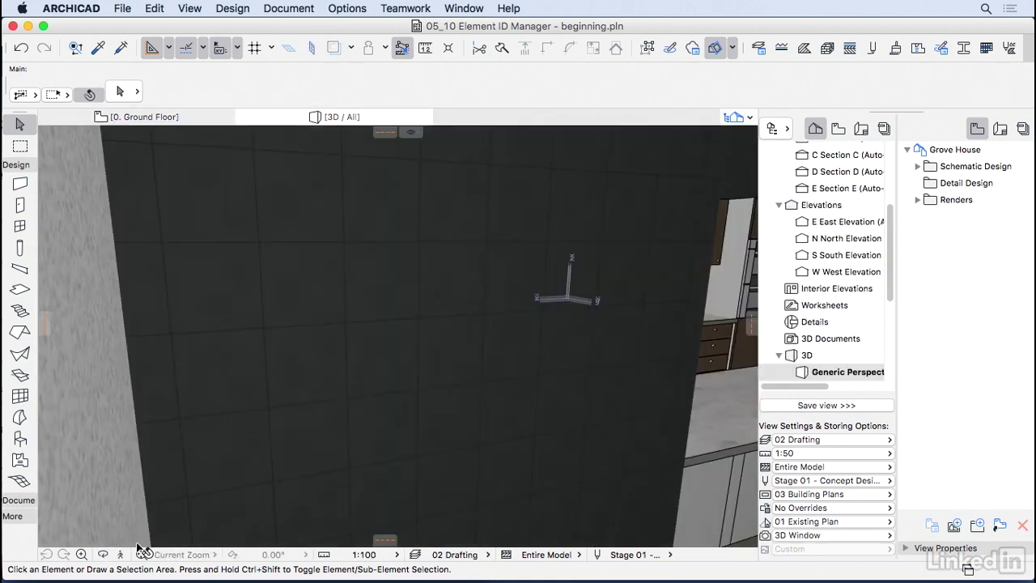
left_click(141, 555)
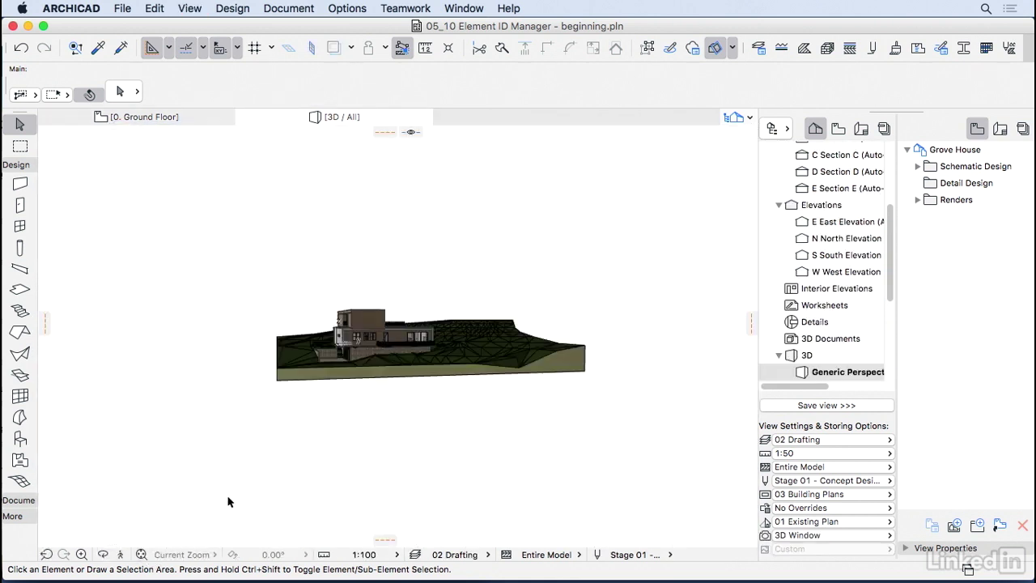
key("o")
left_click_drag(348, 319, 375, 343)
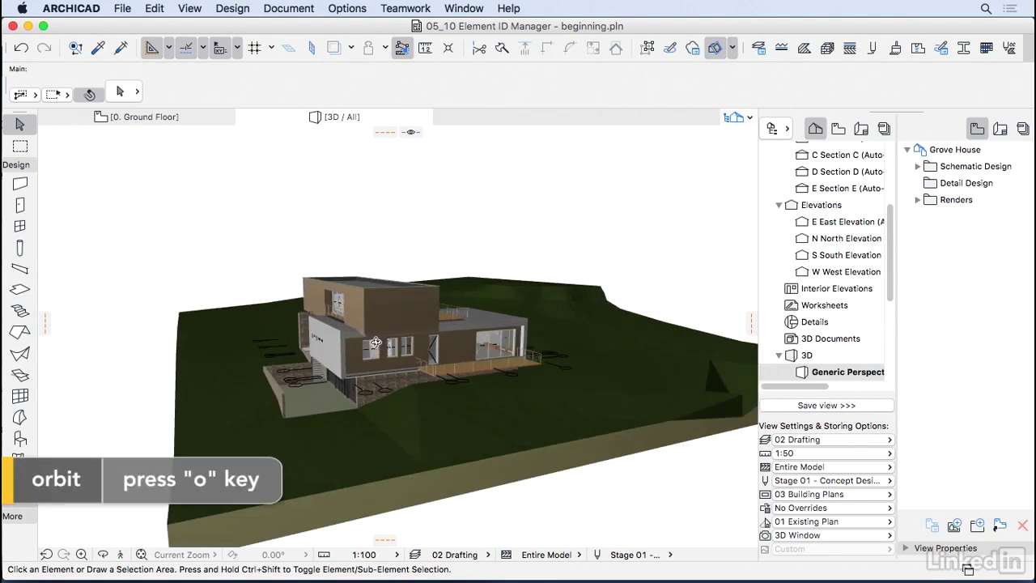
left_click(20, 206)
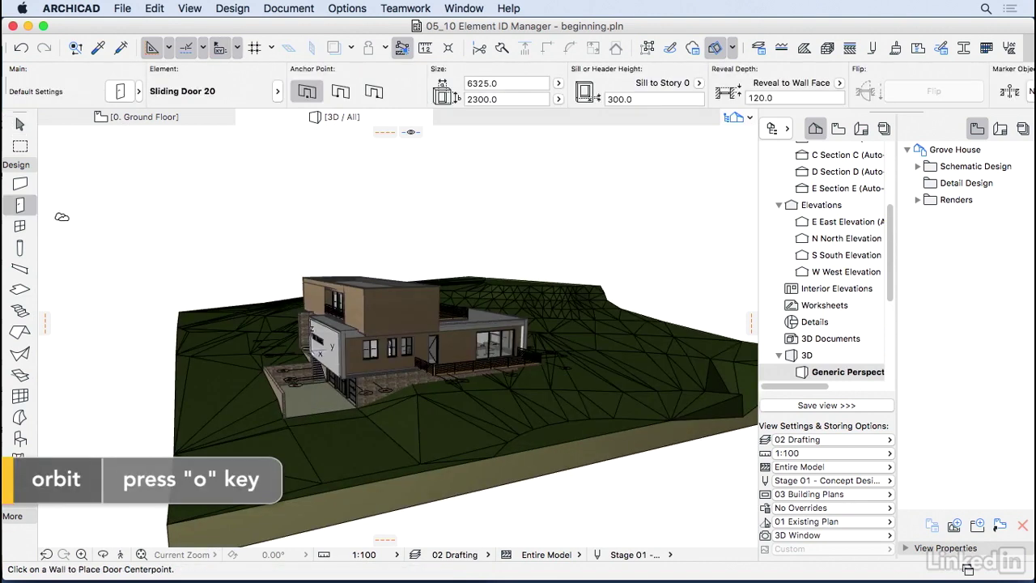
key("super+a")
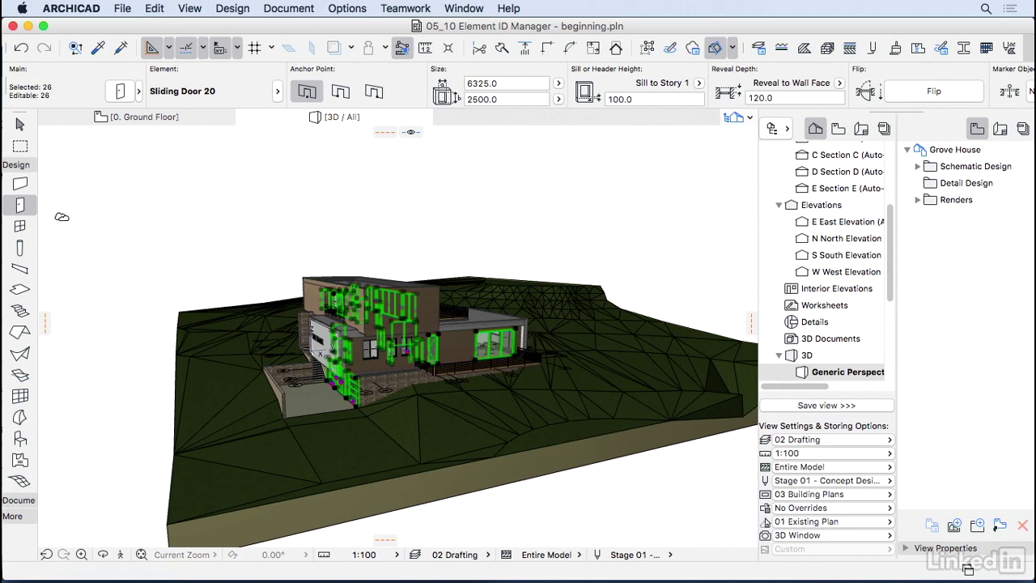
Step: In Door Selection Settings choose D Marker 20, shape None, position 2, extension line off
key("super+t")
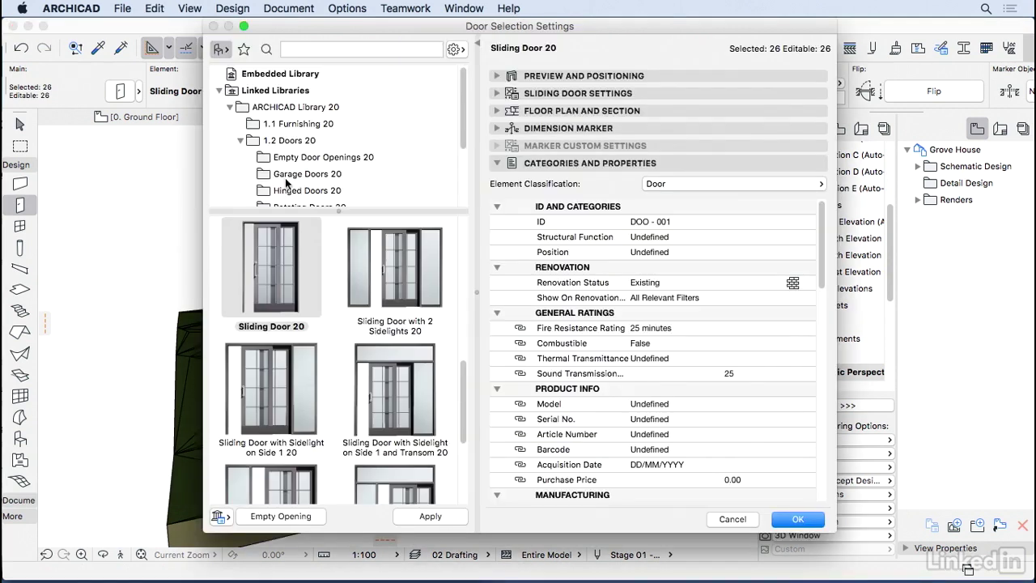
left_click(542, 130)
left_click(551, 150)
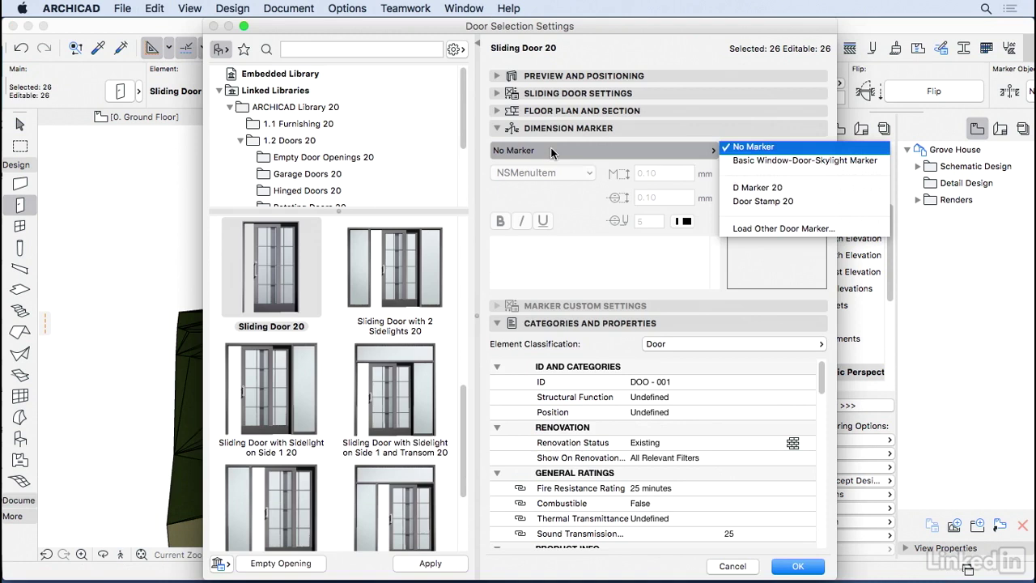
left_click(765, 189)
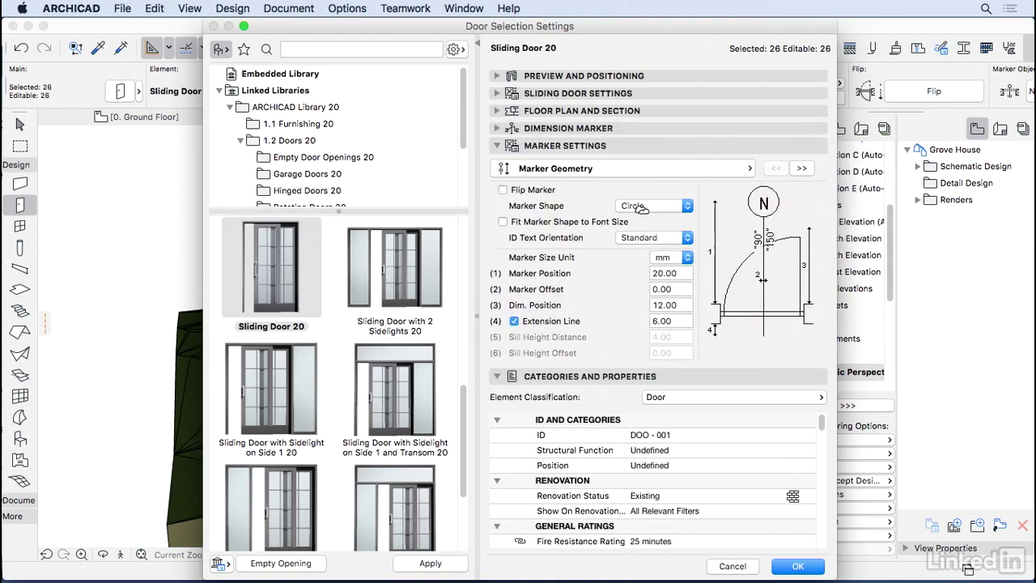
left_click(645, 207)
left_click(632, 303)
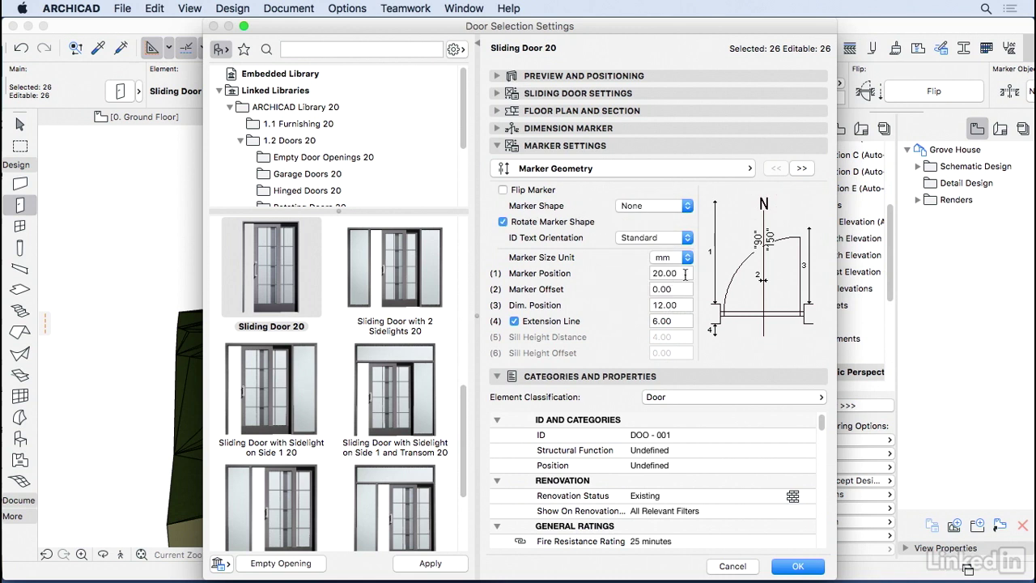
left_click(644, 273)
type("2")
left_click(515, 321)
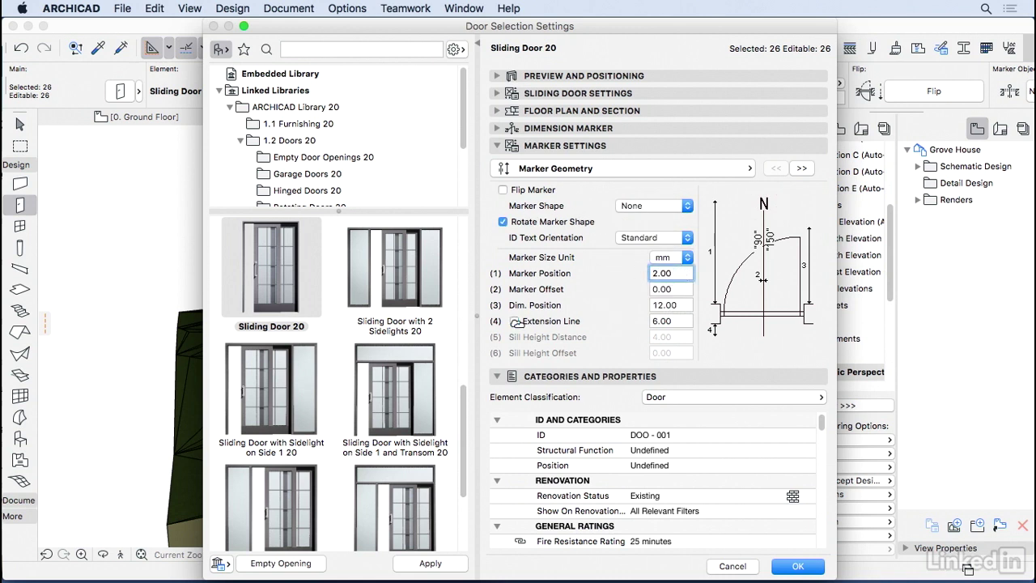
left_click(801, 168)
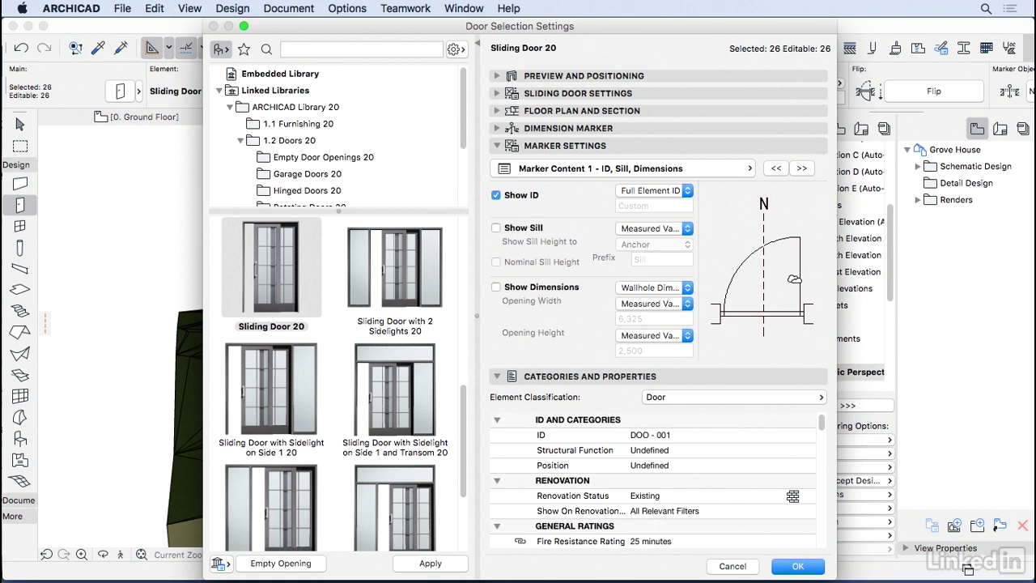
left_click(797, 566)
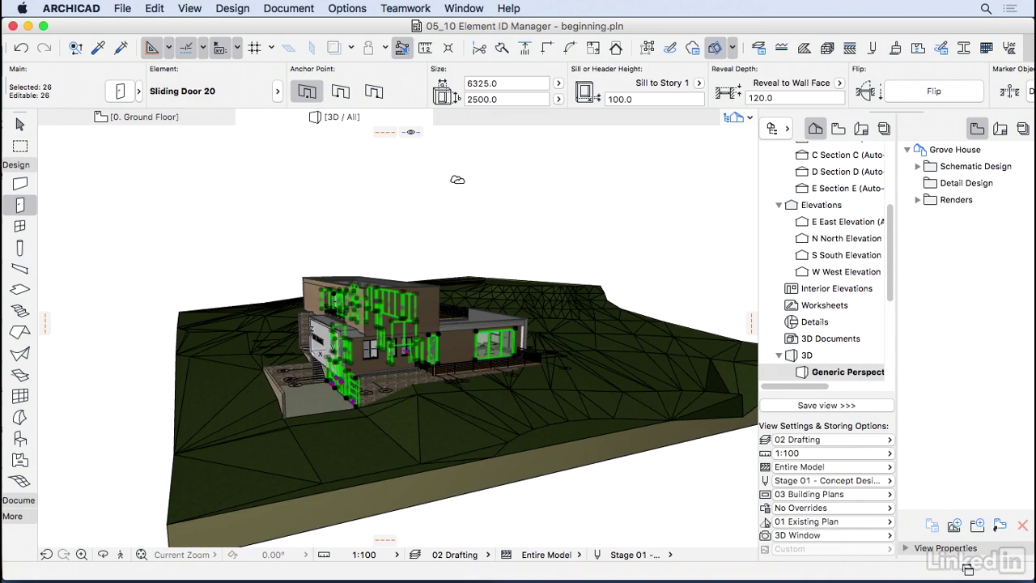
Step: In Element ID Manager, give doors of equal width and height shared IDs starting at D.01
left_click(289, 8)
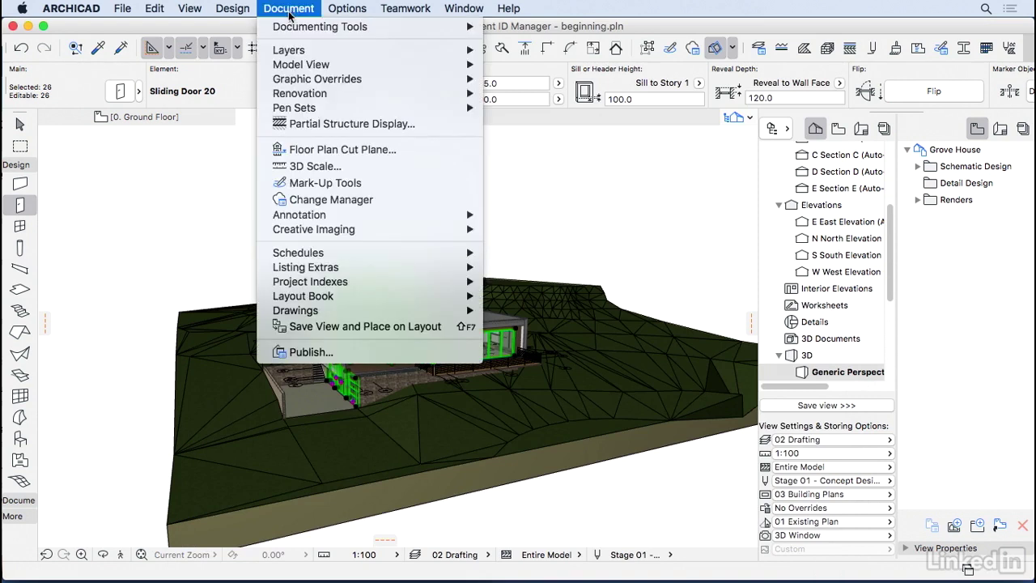
mouse_move(391, 267)
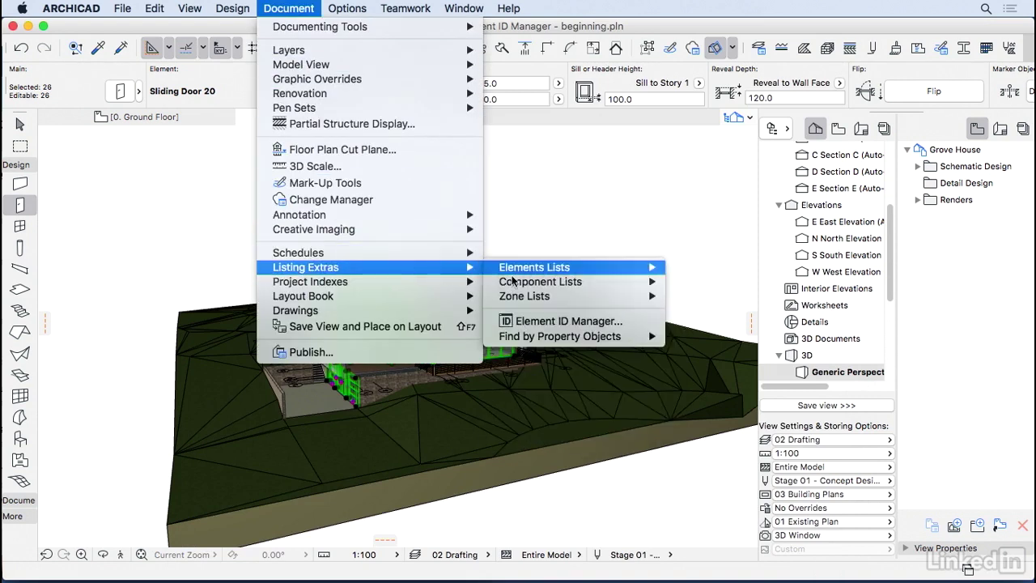
left_click(557, 323)
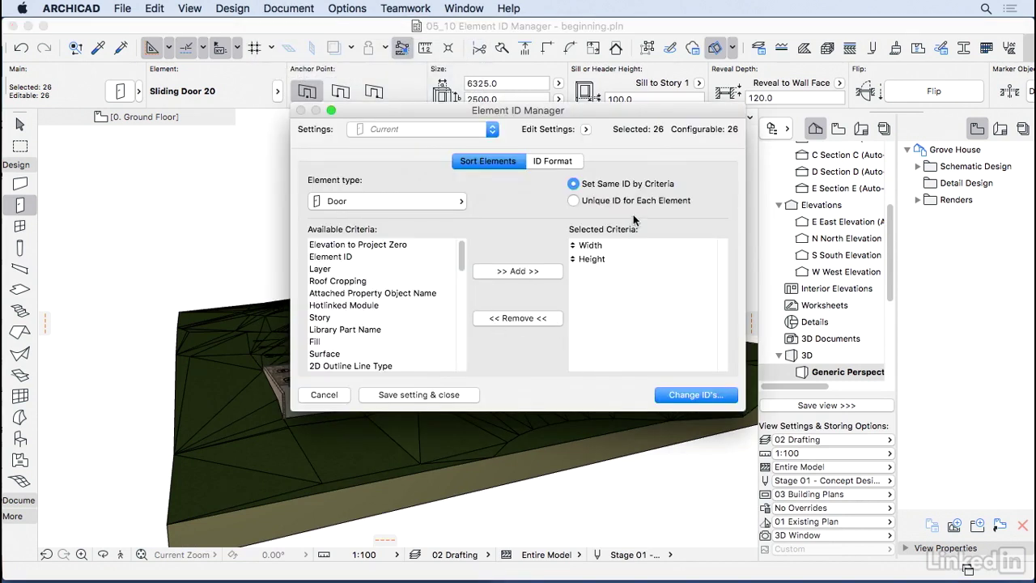
left_click(699, 400)
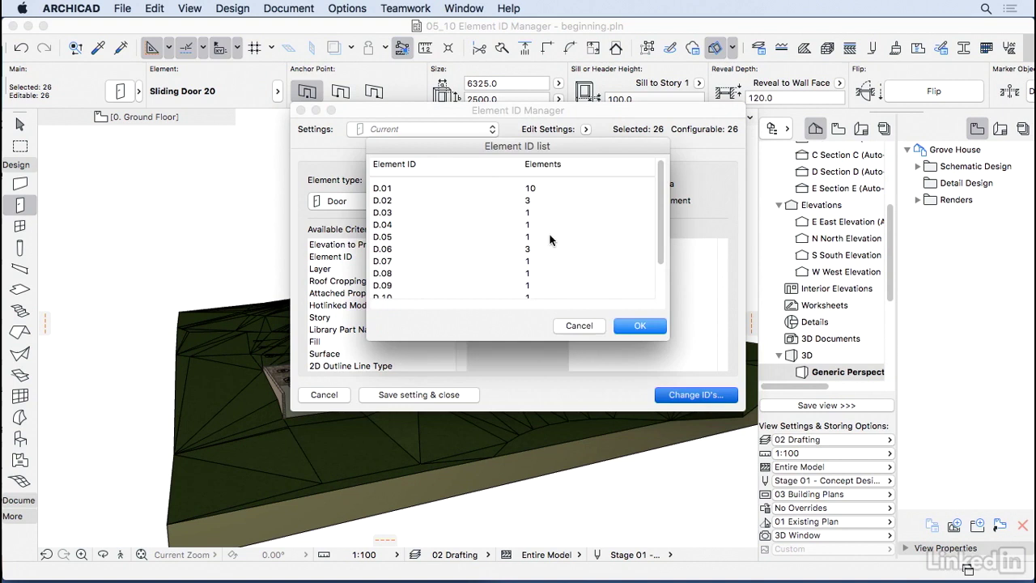
left_click(625, 326)
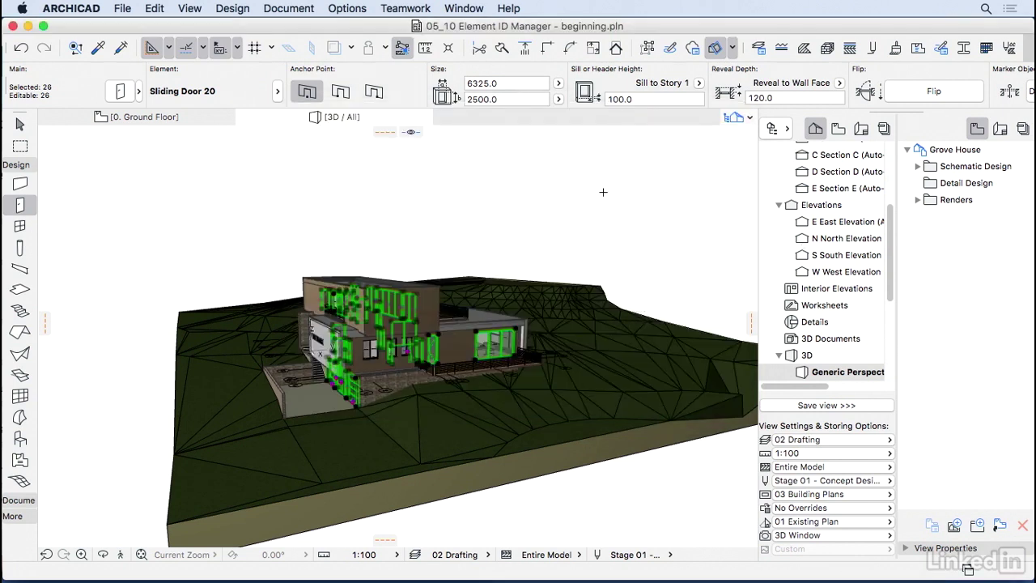
Step: Apply the 03 Building Plans layer combination on the Ground Floor plan
left_click(185, 119)
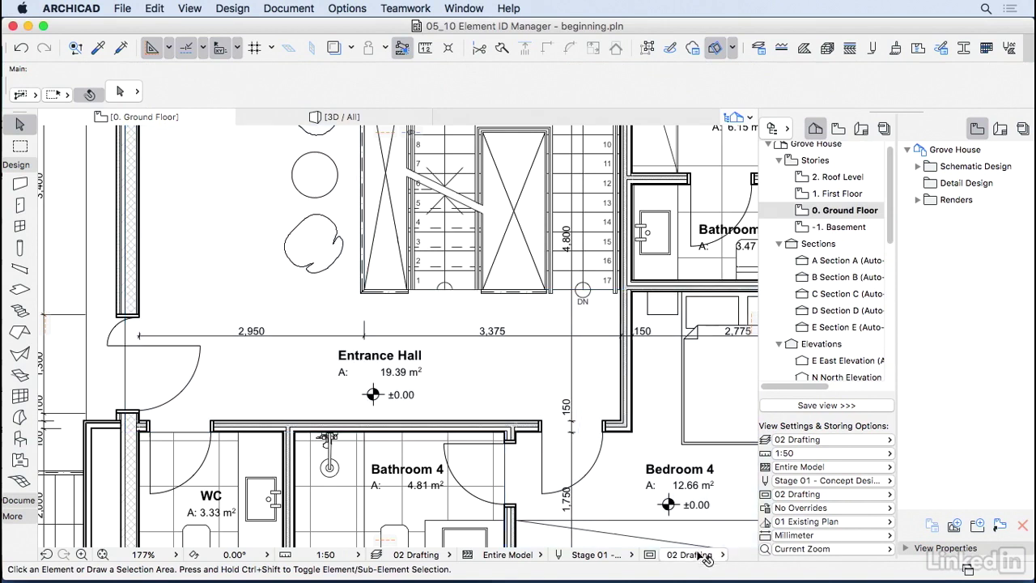
left_click(705, 555)
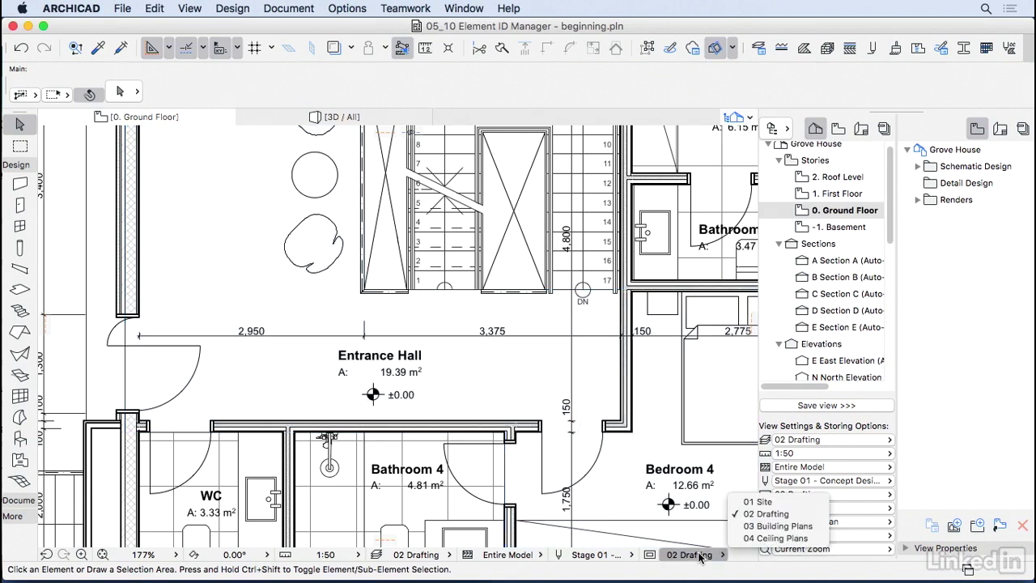
left_click(761, 526)
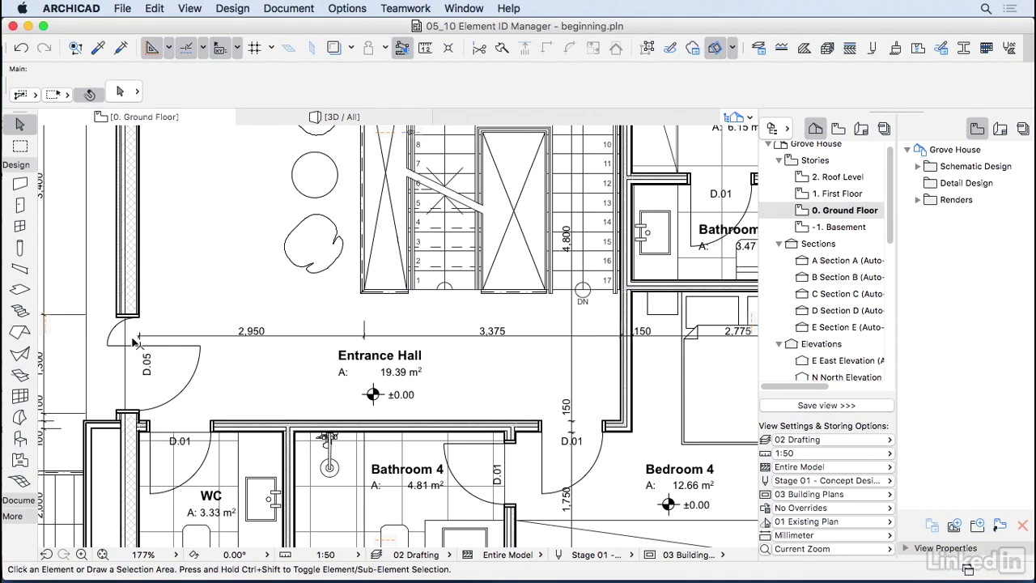
Step: View the Basement, then the First Floor plan showing door IDs like D.01, D.04, D.12
left_click(840, 228)
scroll(512, 328, "left", 5)
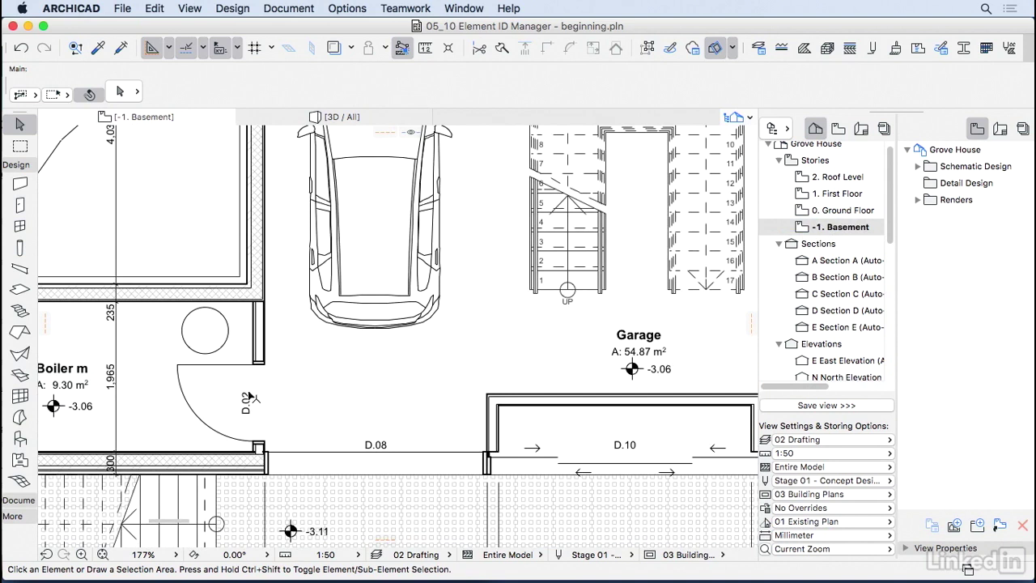
left_click(849, 193)
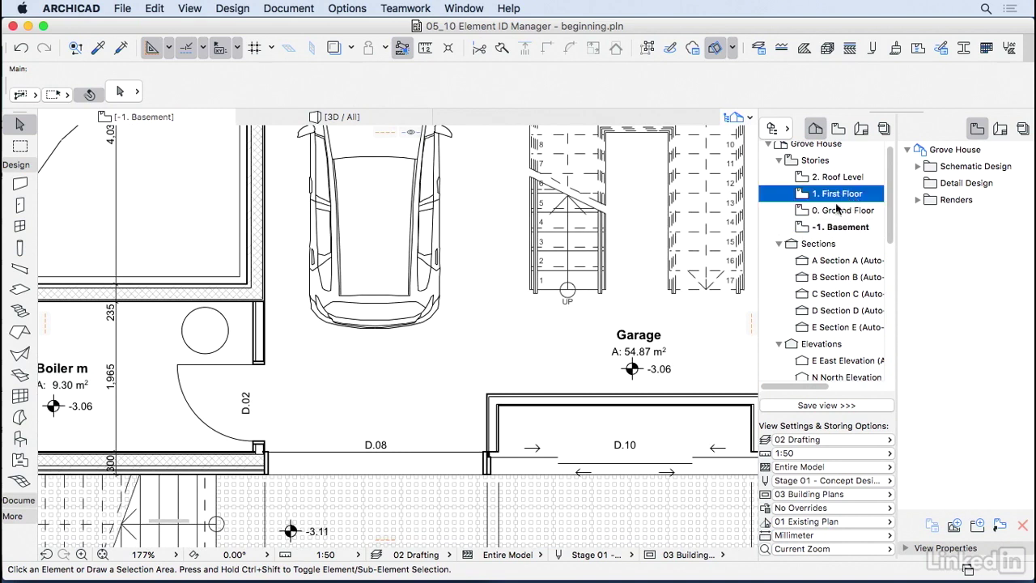
scroll(307, 253, "left", 10)
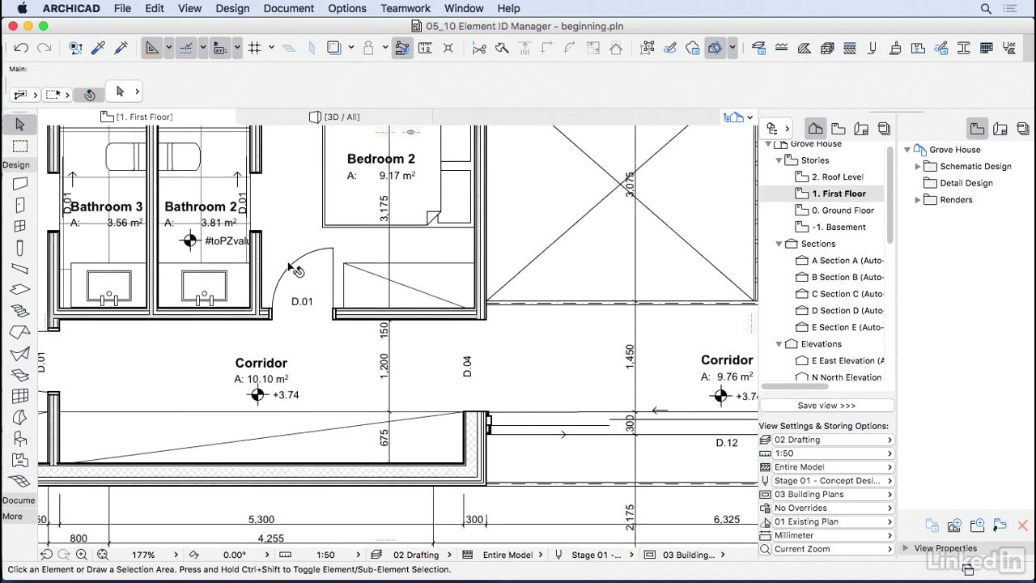
scroll(372, 320, "left", 5)
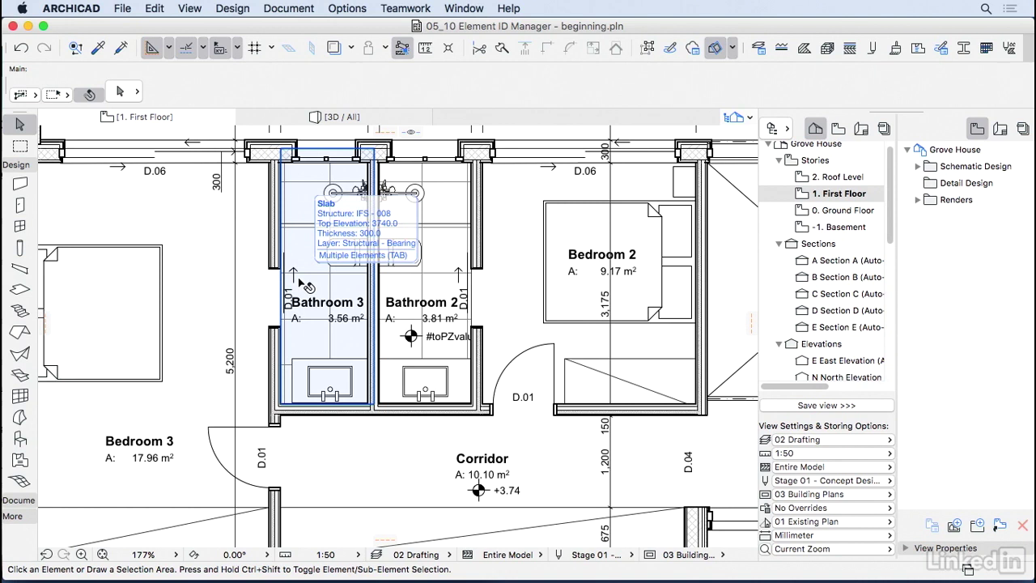
left_click(283, 428)
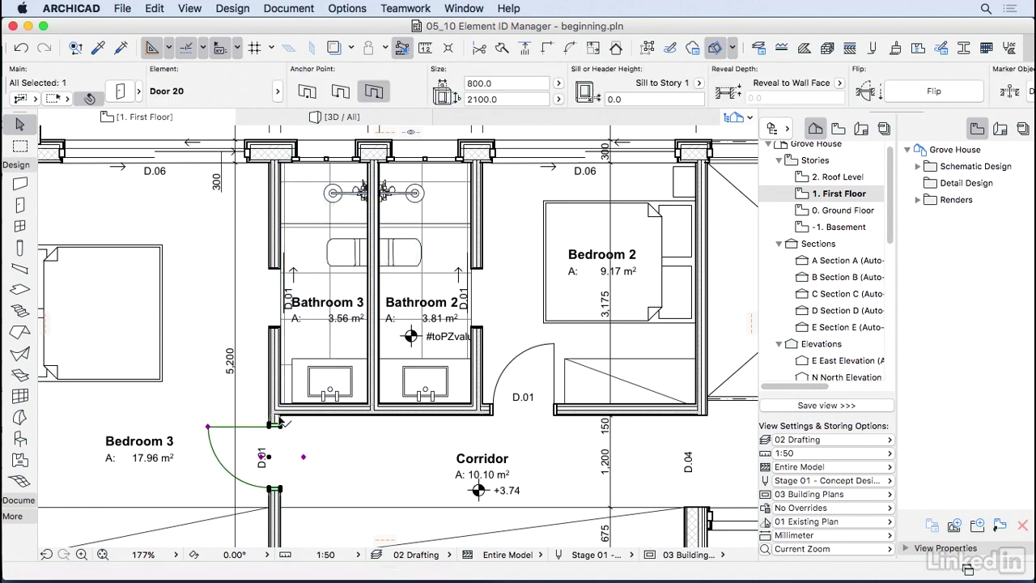
key("super+t")
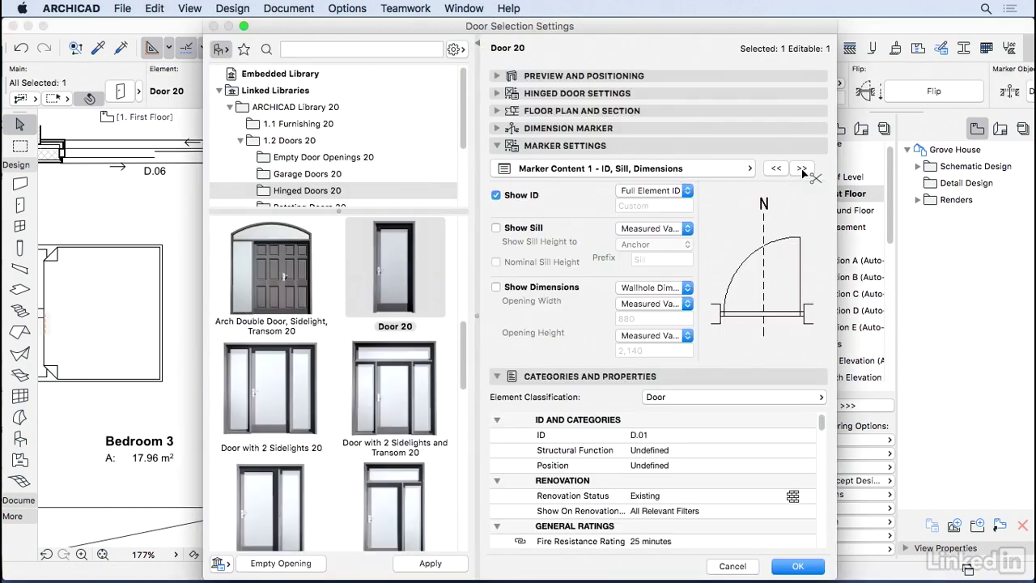
left_click(801, 170)
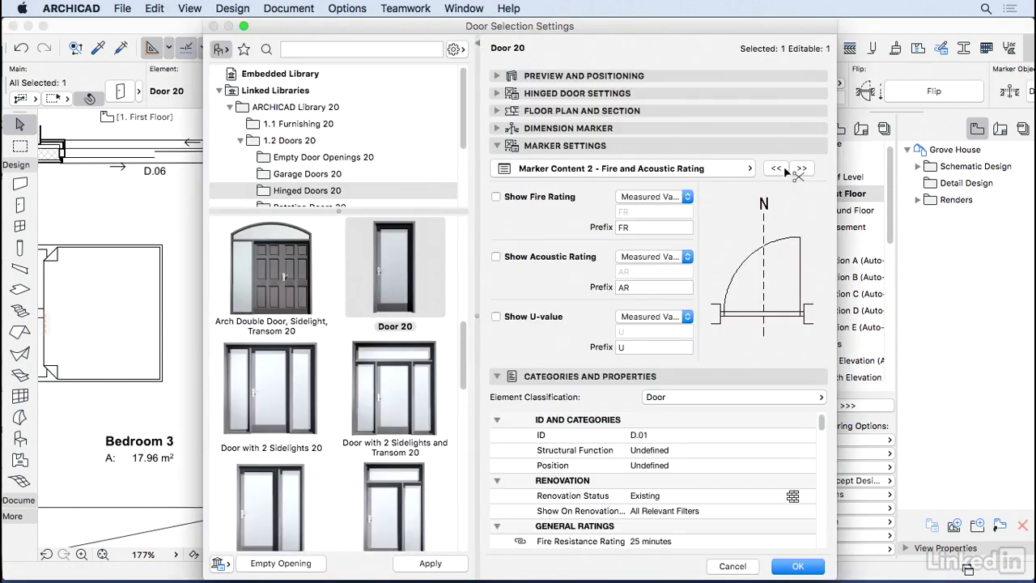
left_click(502, 199)
left_click(725, 568)
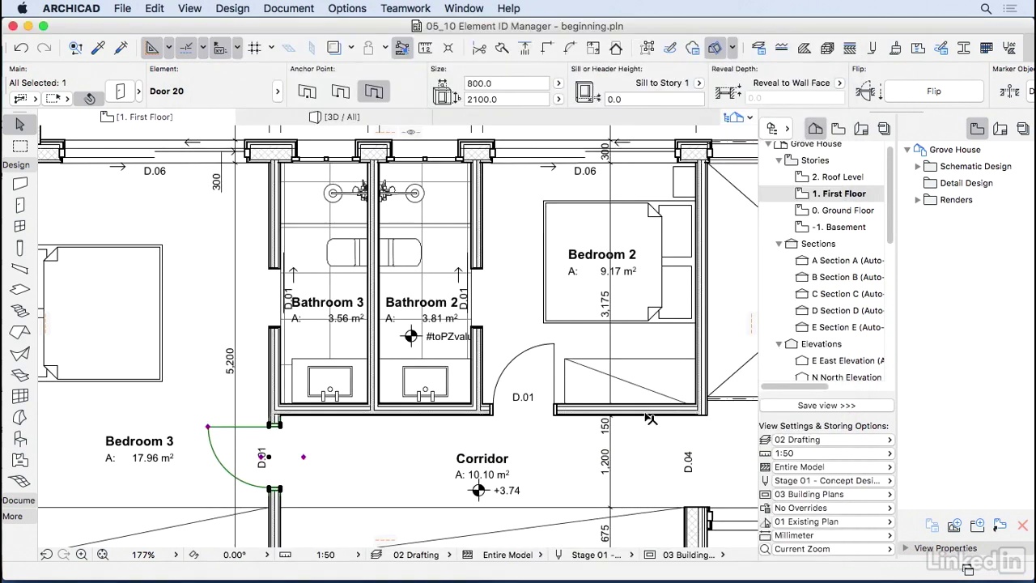
key("Escape")
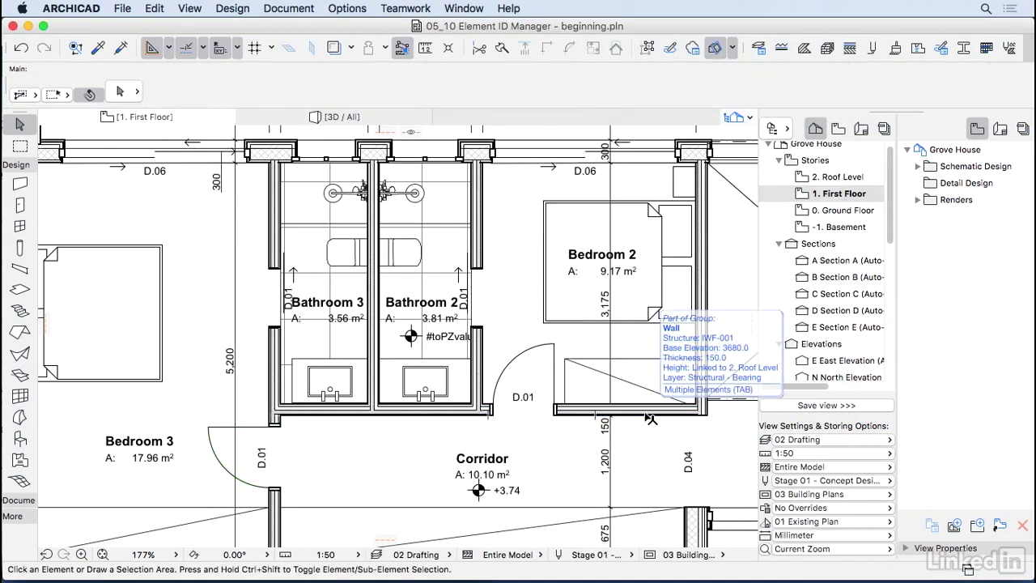